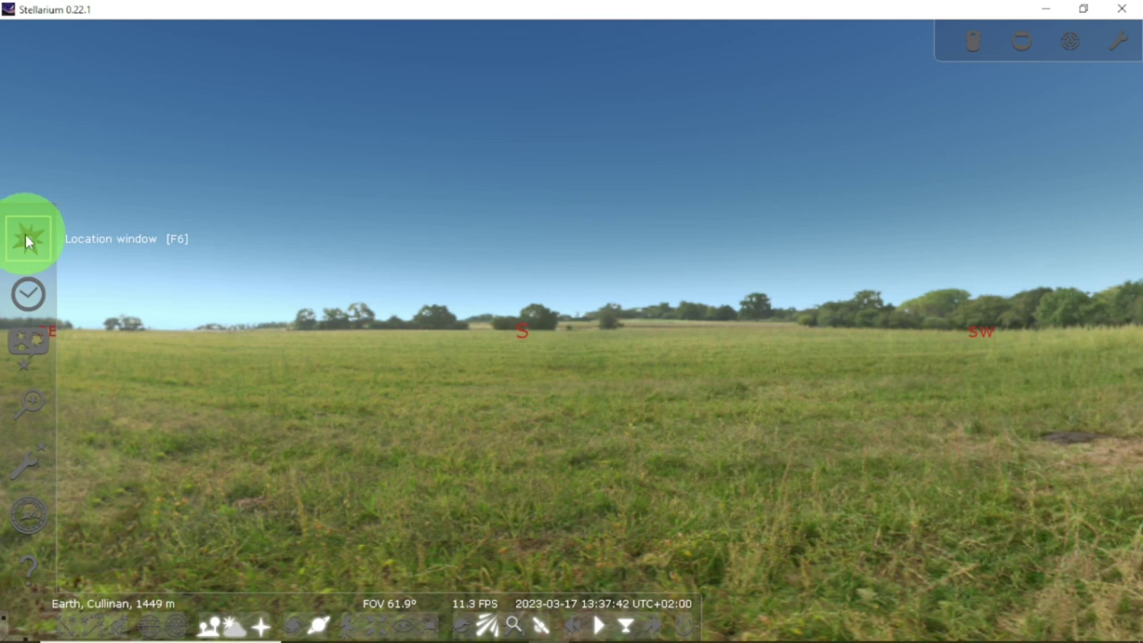
- In the Location window, place the observer across South America, Canada, Siberia, Eastern Asia and Australia
{"action": "left_click", "coordinate": [27, 239]}
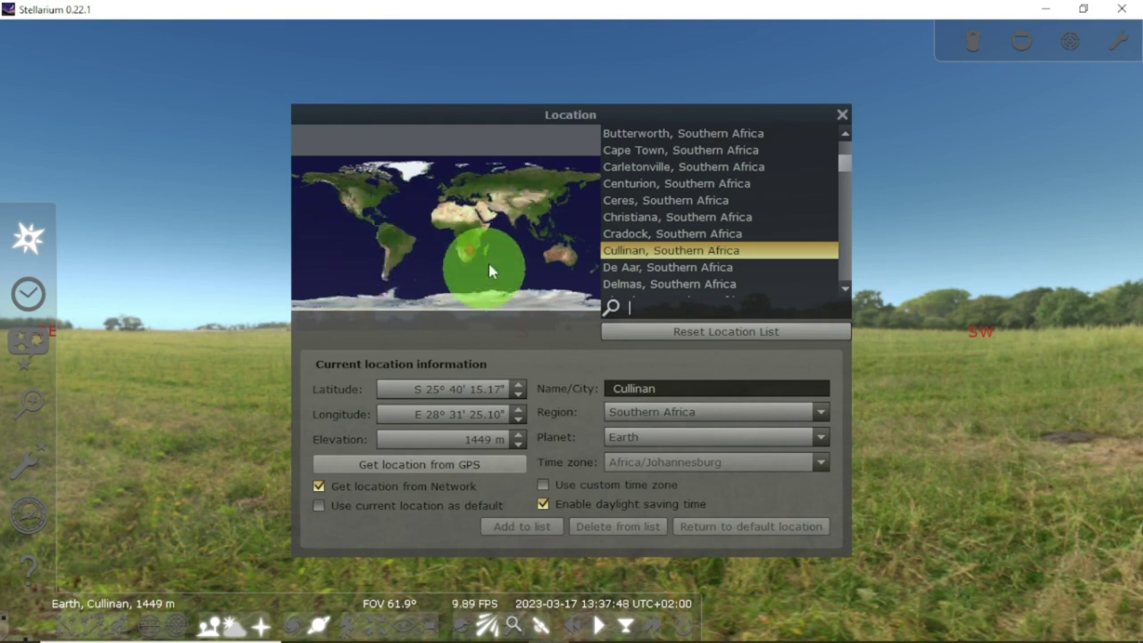
{"action": "left_click", "coordinate": [395, 244]}
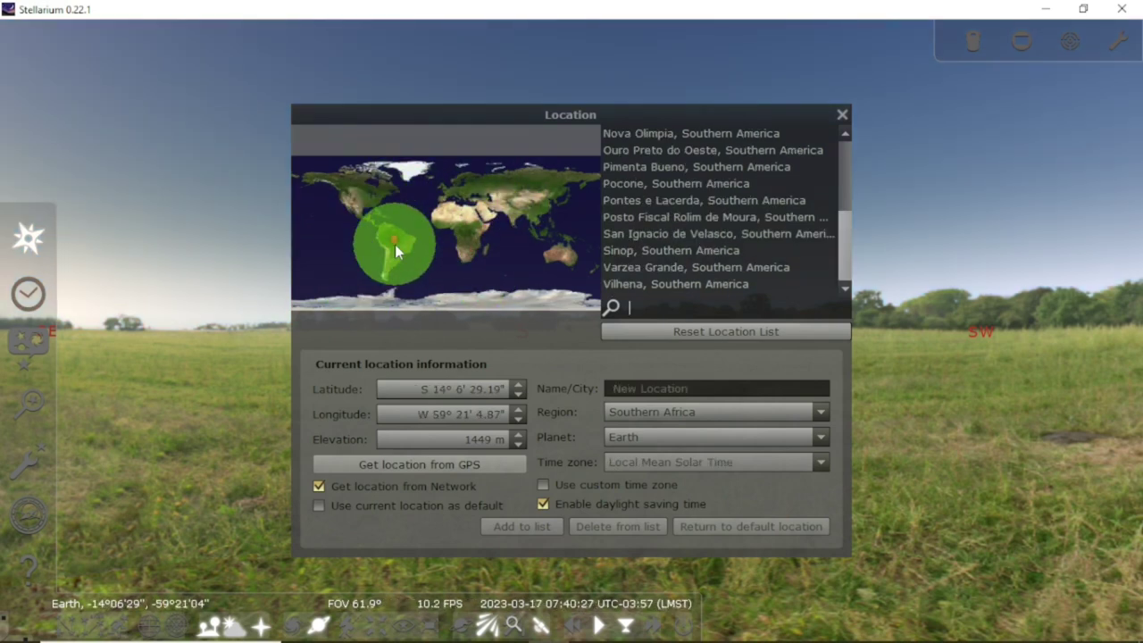
{"action": "left_click", "coordinate": [365, 183]}
{"action": "left_click", "coordinate": [482, 167]}
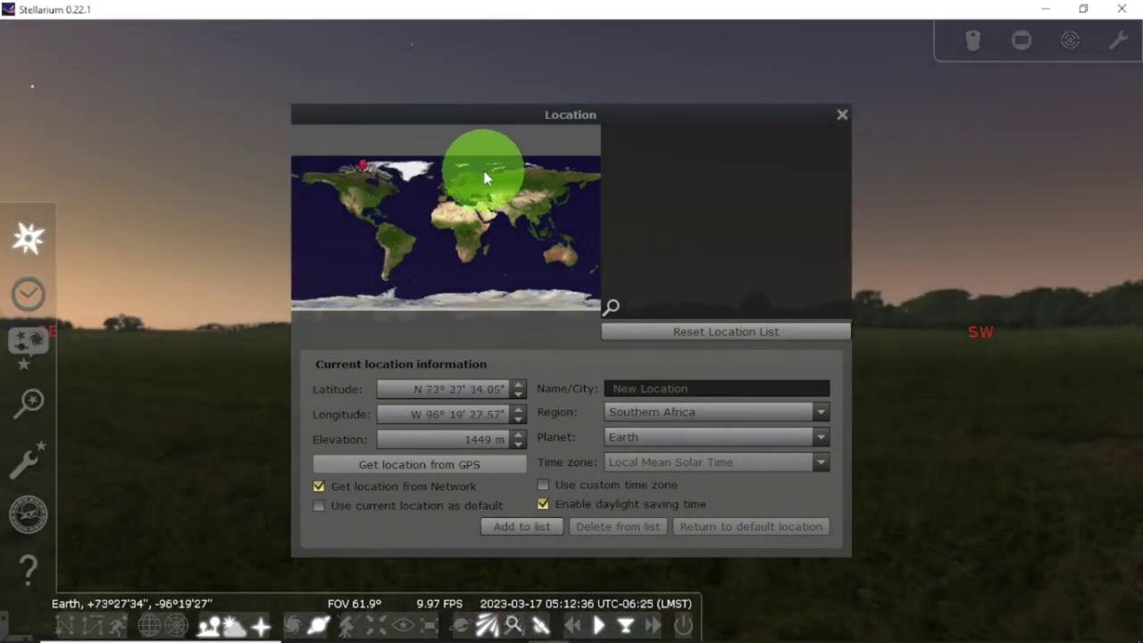
{"action": "left_click", "coordinate": [535, 174]}
{"action": "left_click", "coordinate": [564, 170]}
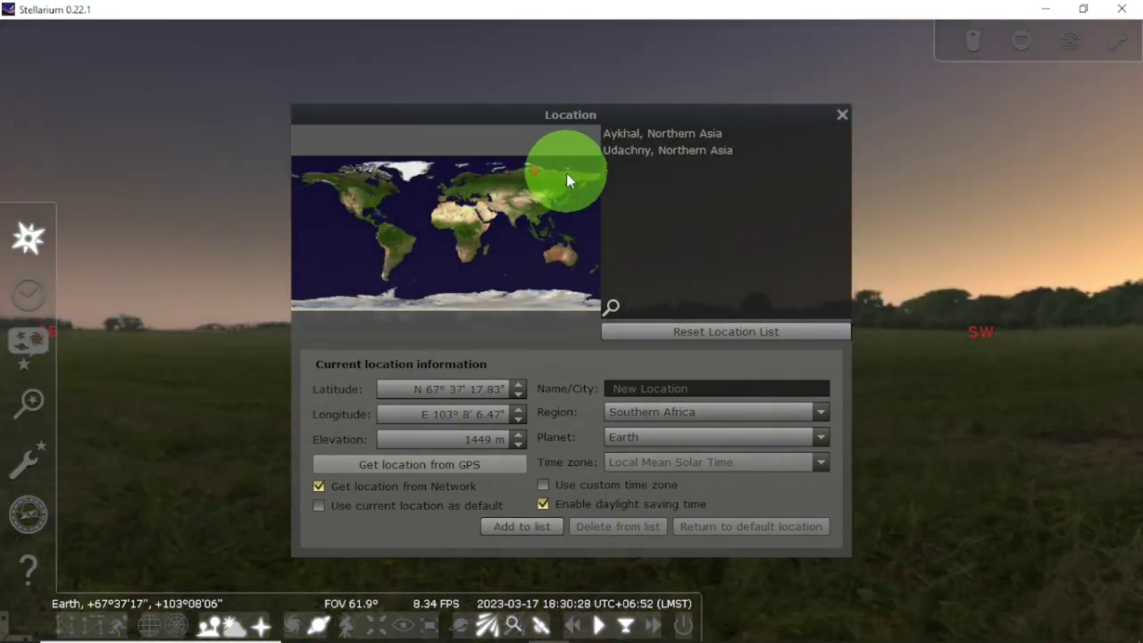
{"action": "left_click", "coordinate": [555, 180]}
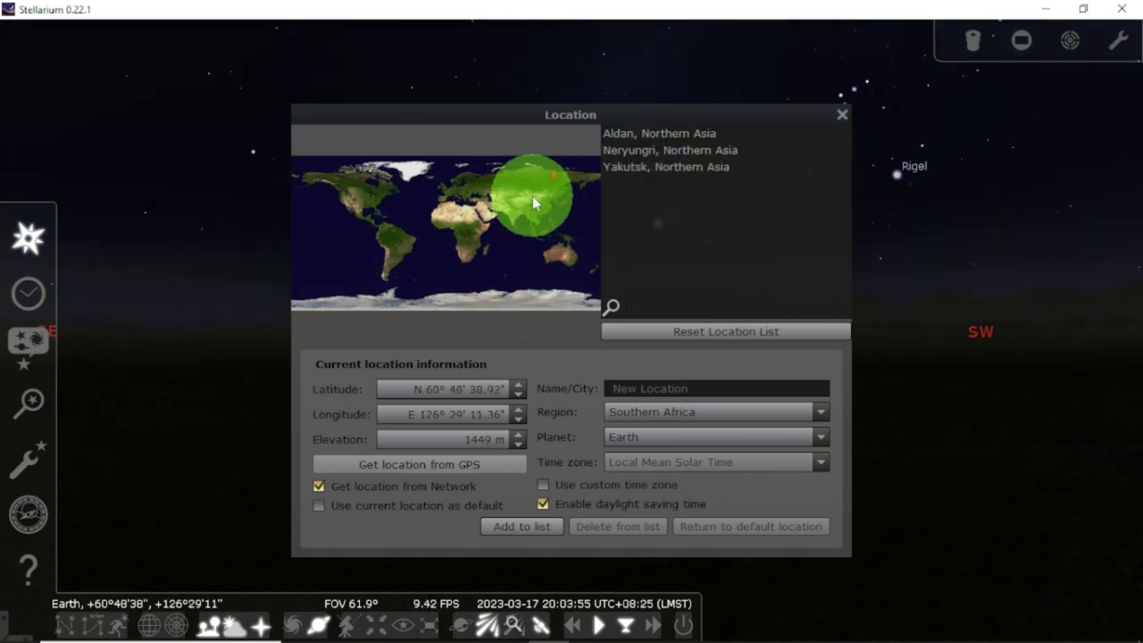
{"action": "left_click", "coordinate": [533, 195]}
{"action": "left_click", "coordinate": [520, 193]}
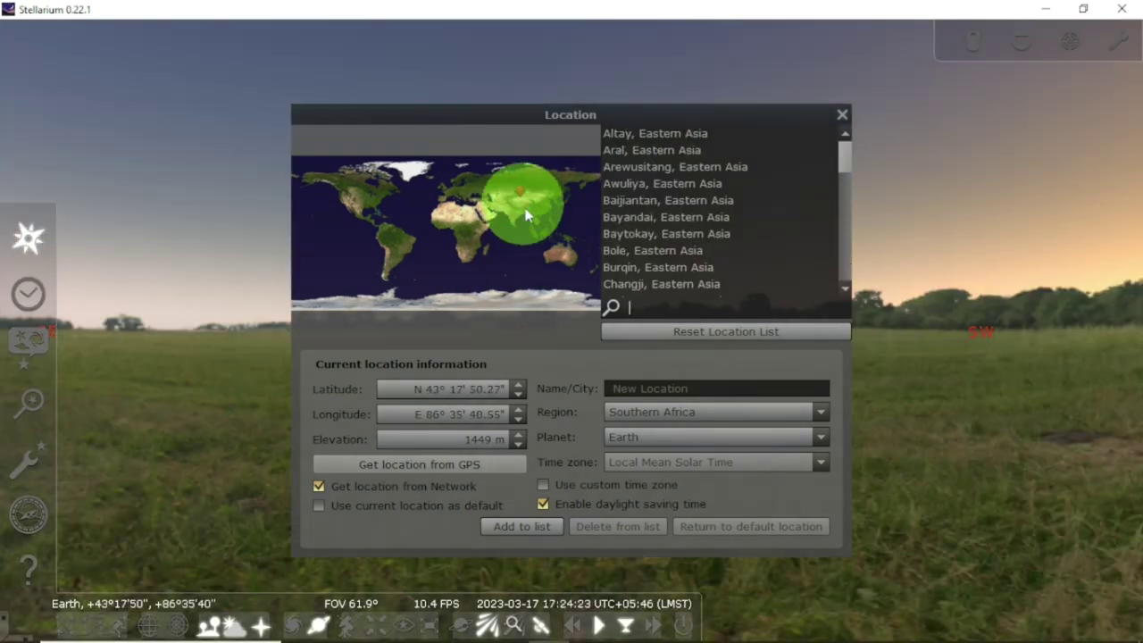
{"action": "left_click", "coordinate": [553, 250]}
{"action": "left_click", "coordinate": [567, 253]}
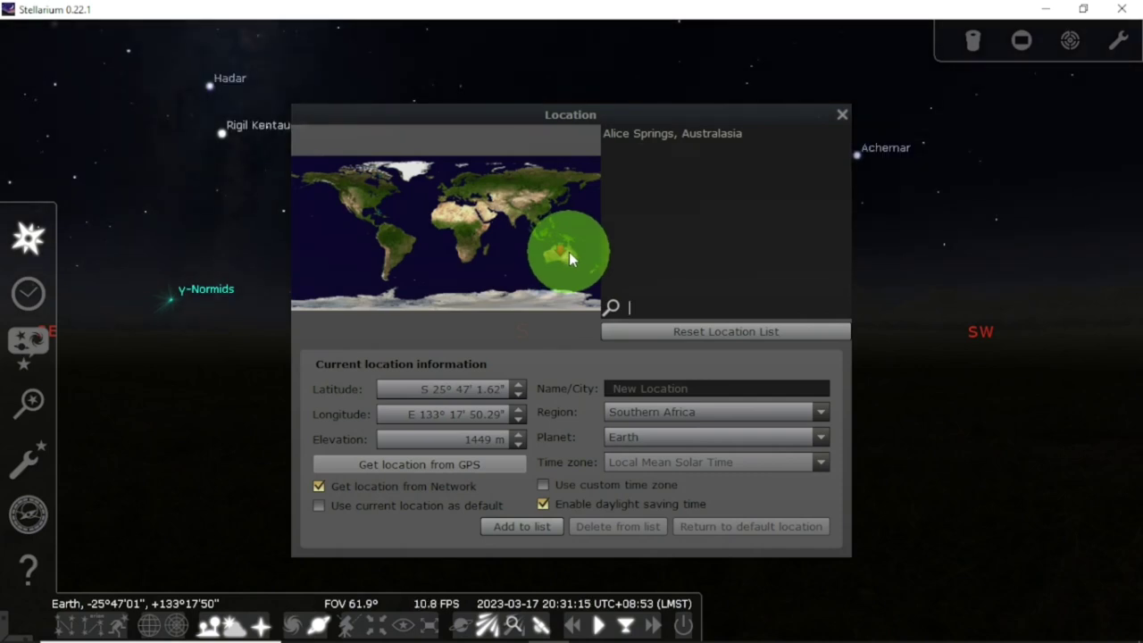
- Move the observer through North America, Greenland, Sweden, several African spots and Central Asia
{"action": "left_click", "coordinate": [358, 193]}
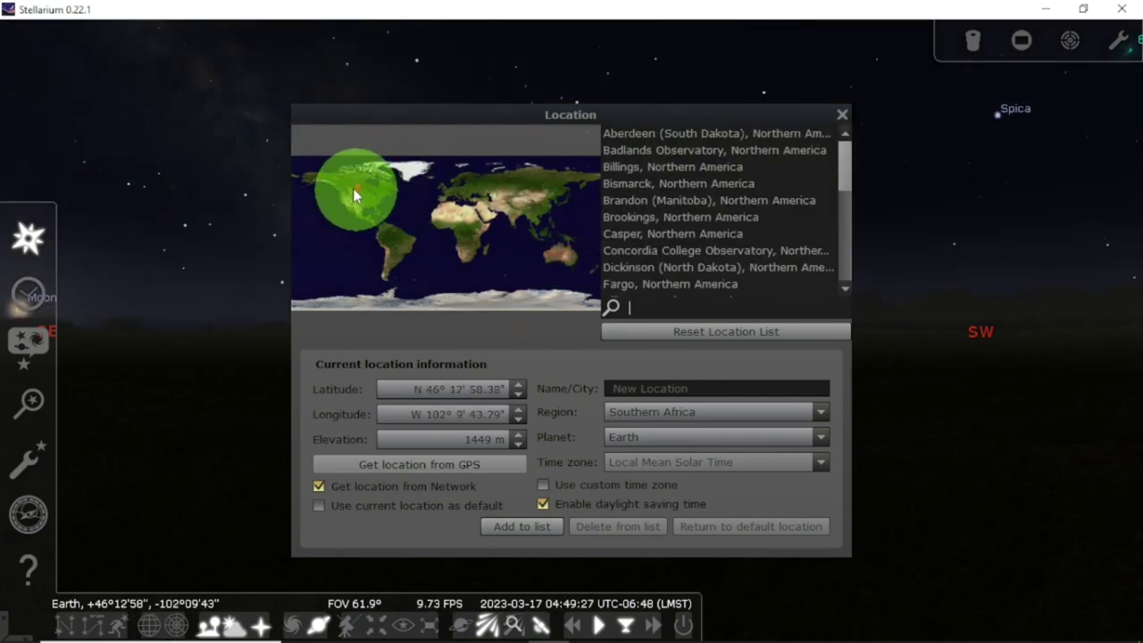
{"action": "left_click", "coordinate": [319, 176]}
{"action": "left_click", "coordinate": [359, 195]}
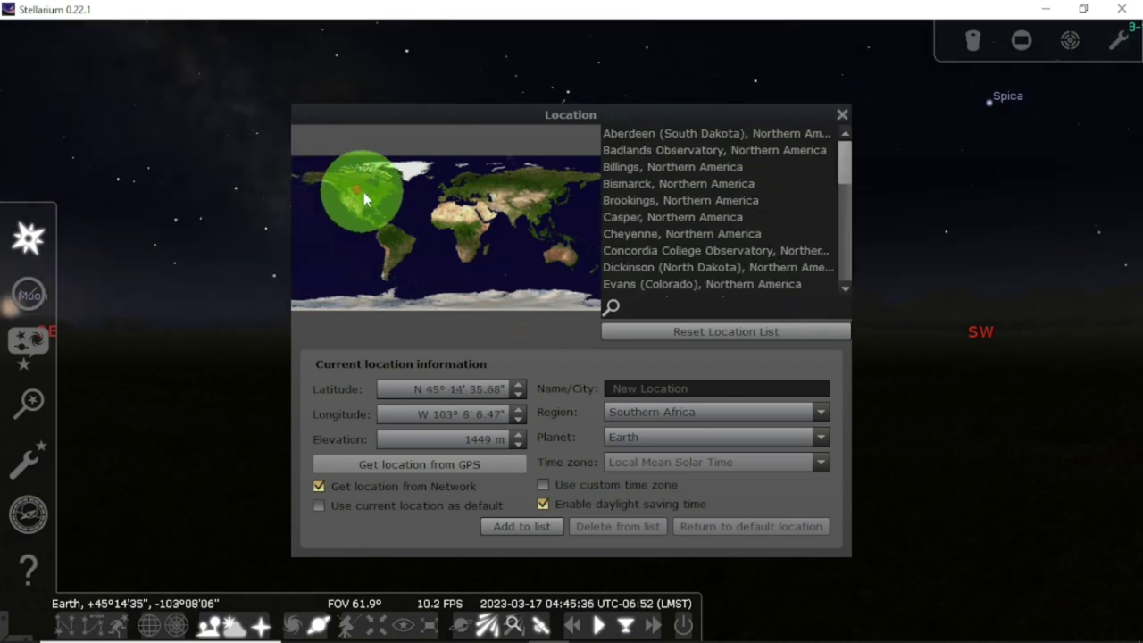
{"action": "left_click", "coordinate": [372, 183]}
{"action": "left_click", "coordinate": [382, 180]}
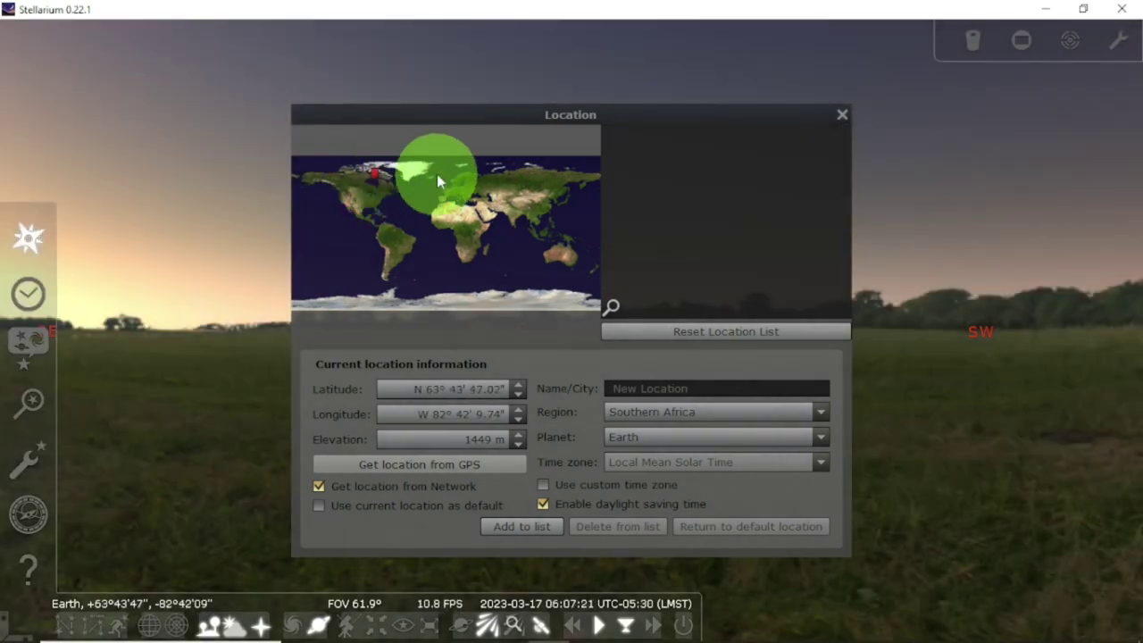
{"action": "left_click", "coordinate": [406, 164]}
{"action": "left_click", "coordinate": [458, 179]}
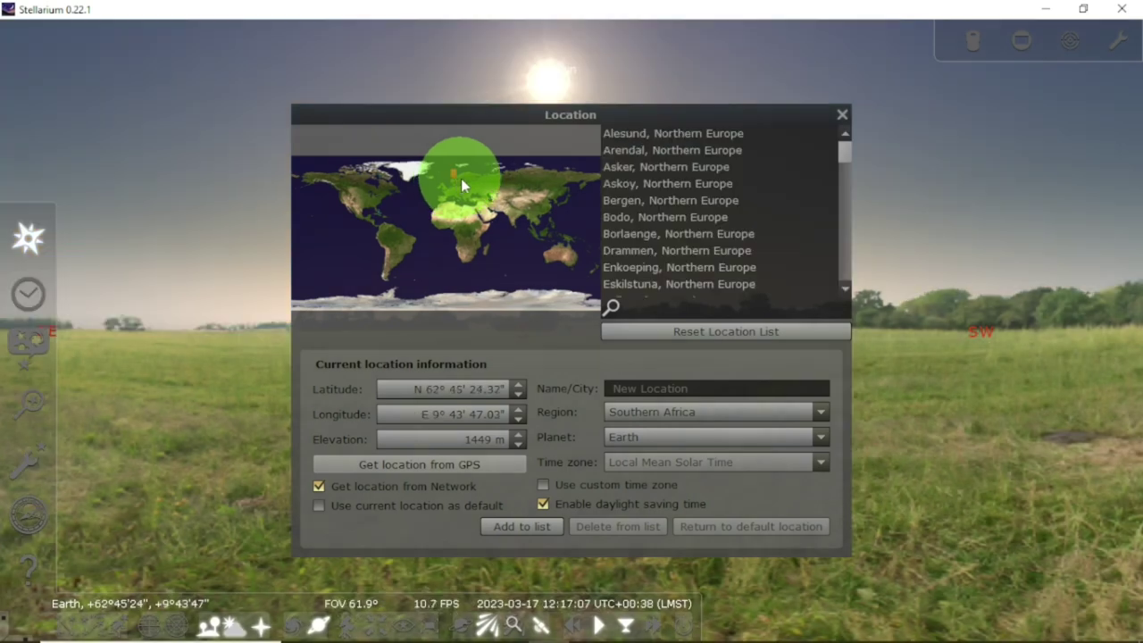
{"action": "left_click", "coordinate": [465, 177]}
{"action": "left_click", "coordinate": [465, 245]}
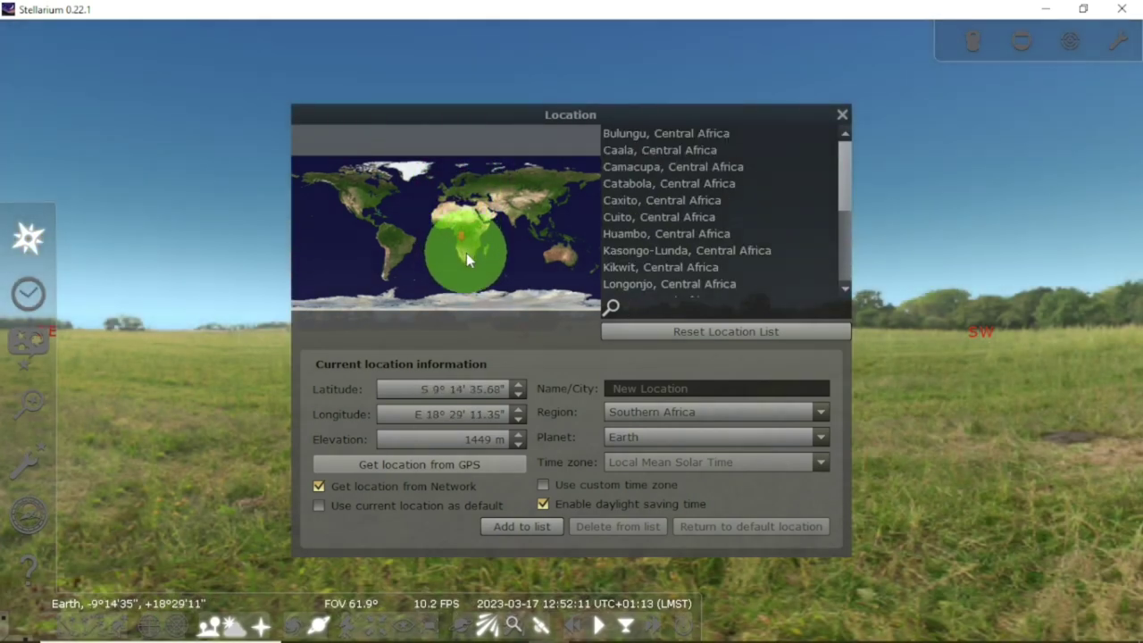
{"action": "left_click", "coordinate": [464, 248]}
{"action": "left_click", "coordinate": [451, 225]}
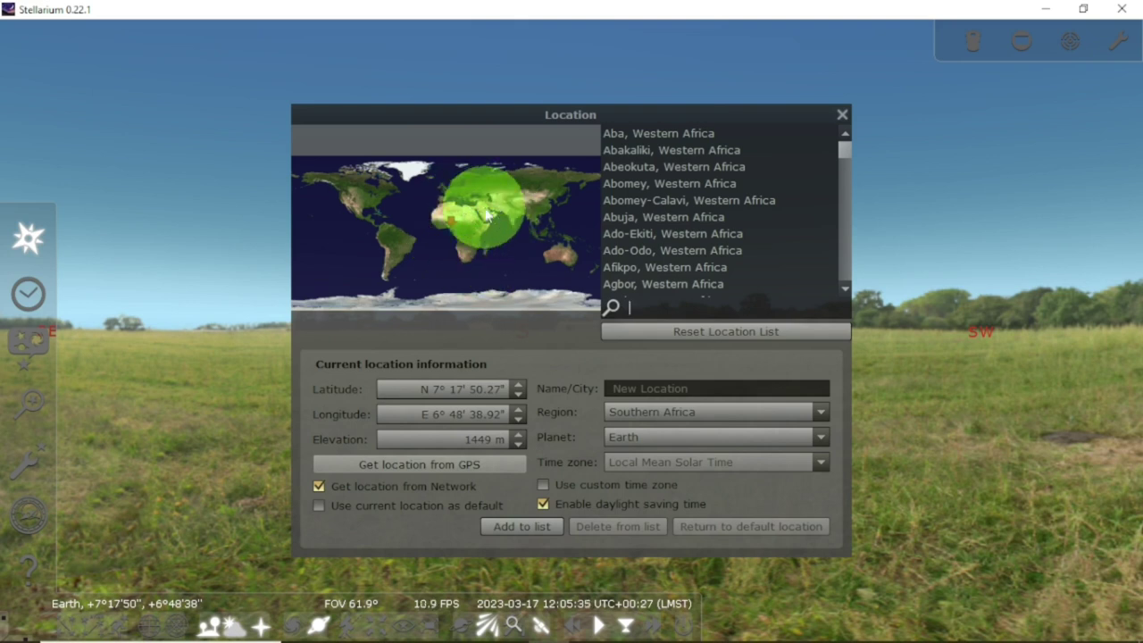
{"action": "left_click", "coordinate": [510, 193]}
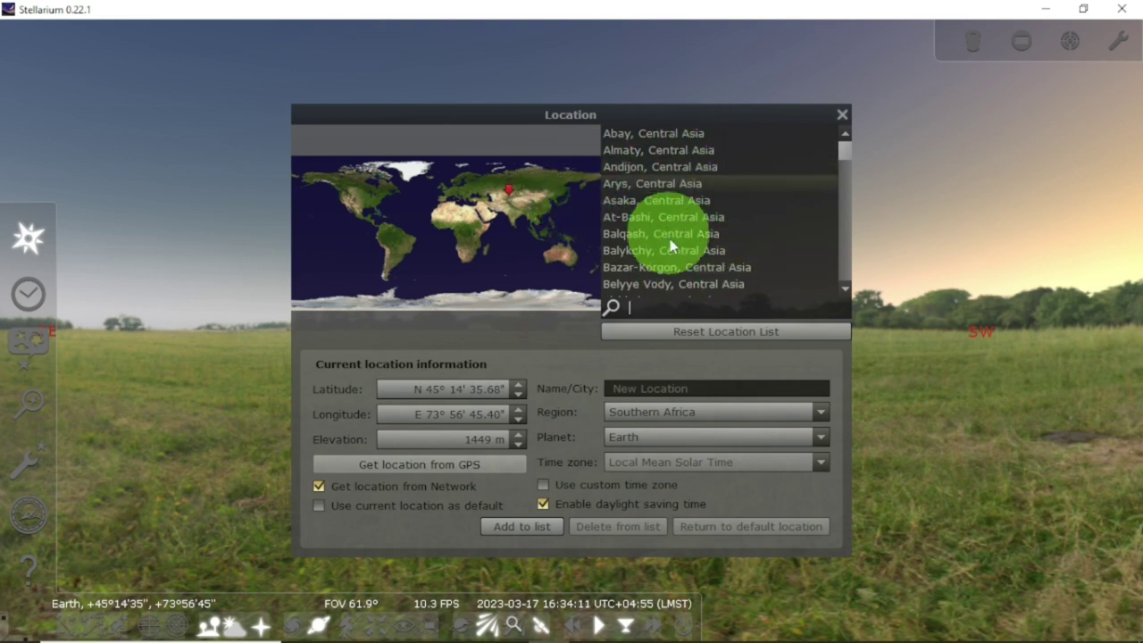
- Try more spots worldwide, finally placing the observer at N 44°16', E 85°37'
{"action": "left_click", "coordinate": [705, 306]}
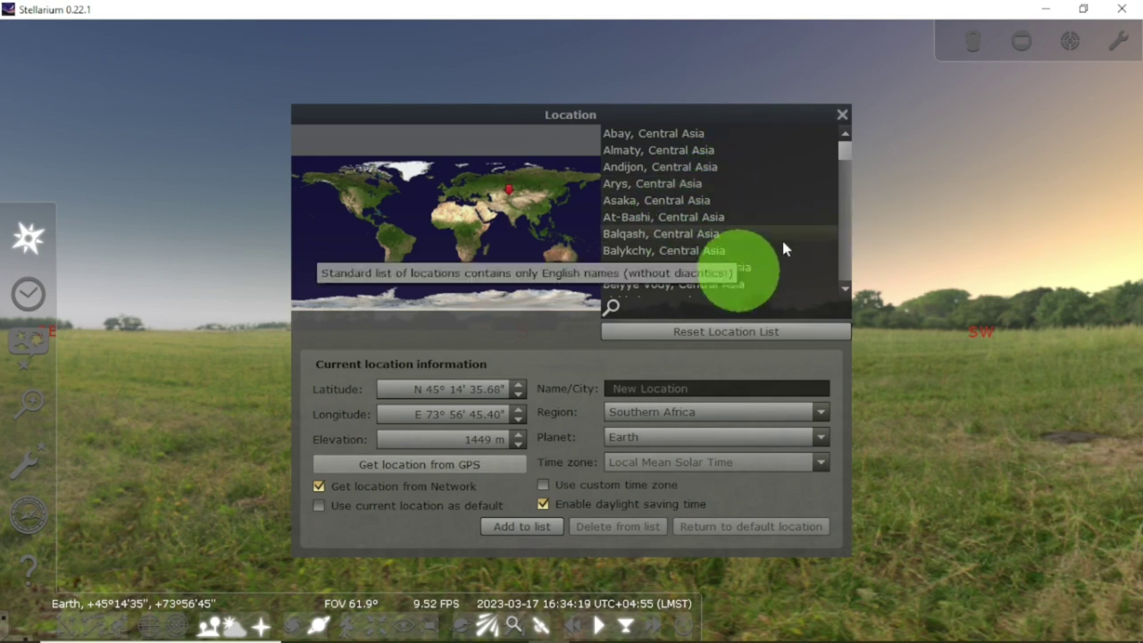
{"action": "left_click", "coordinate": [554, 182]}
{"action": "left_click", "coordinate": [476, 215]}
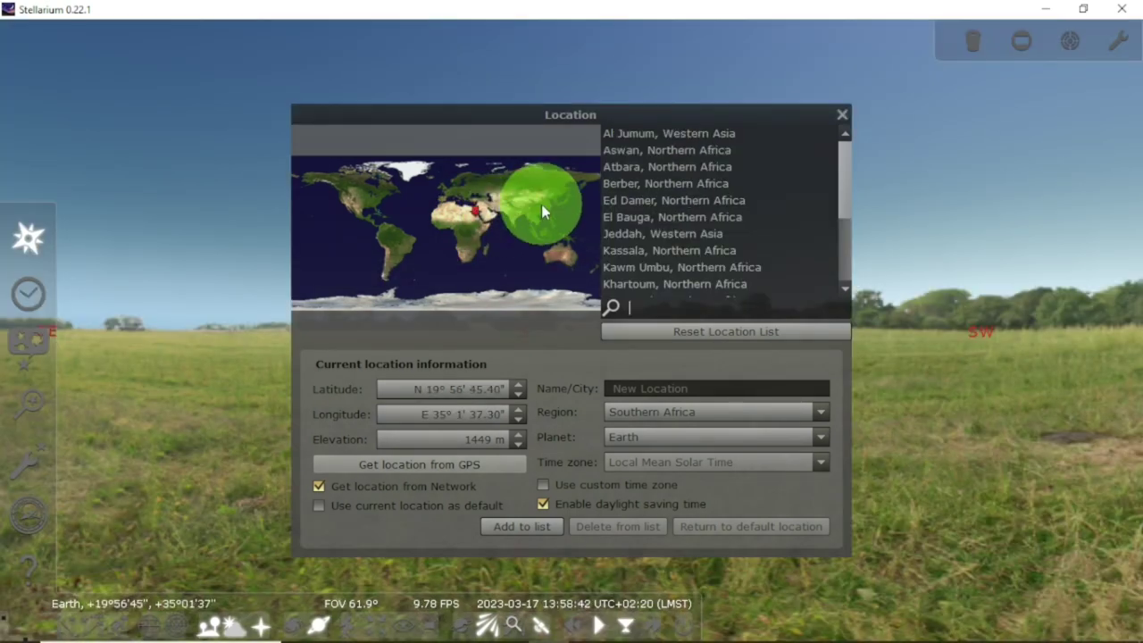
{"action": "left_click", "coordinate": [541, 205]}
{"action": "left_click", "coordinate": [525, 183]}
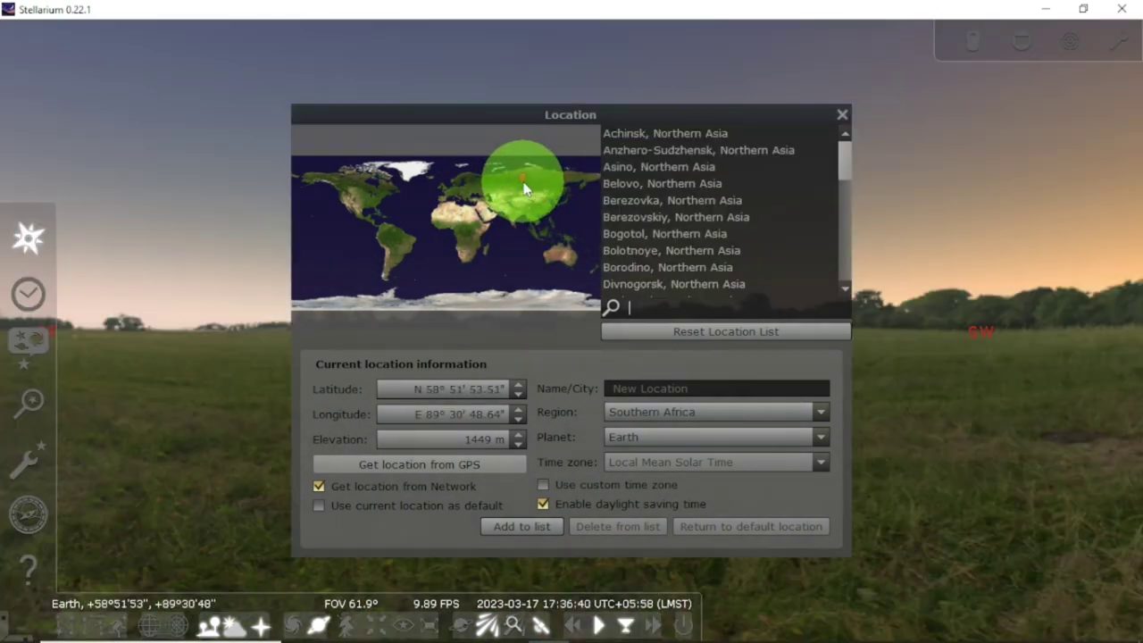
{"action": "left_click", "coordinate": [476, 218]}
{"action": "left_click", "coordinate": [400, 236]}
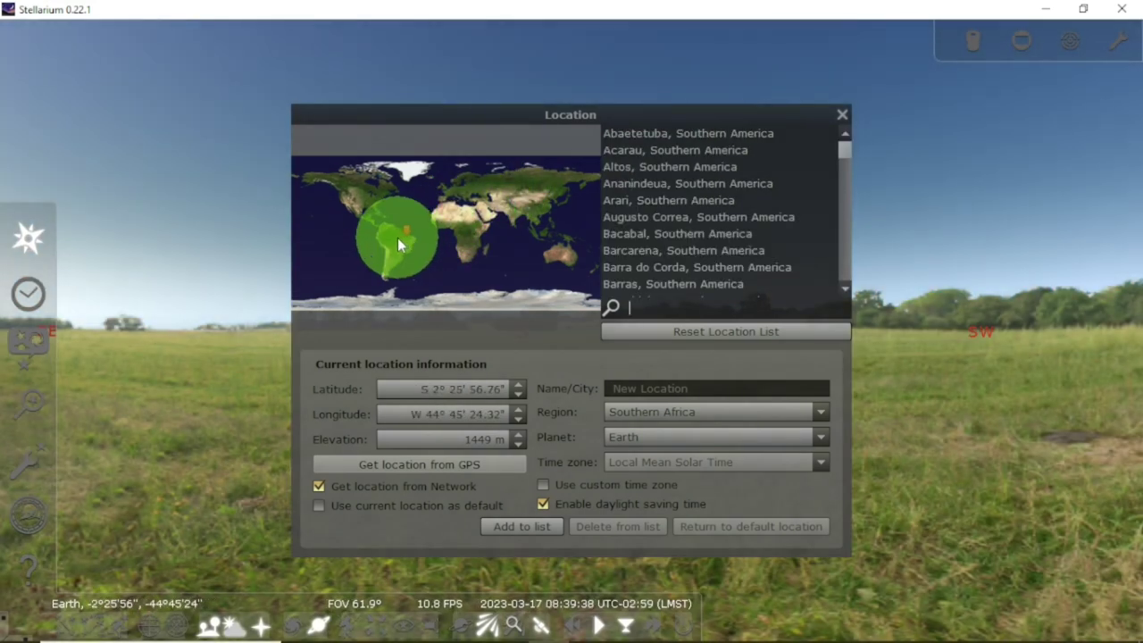
{"action": "left_click", "coordinate": [505, 209]}
{"action": "left_click", "coordinate": [520, 193]}
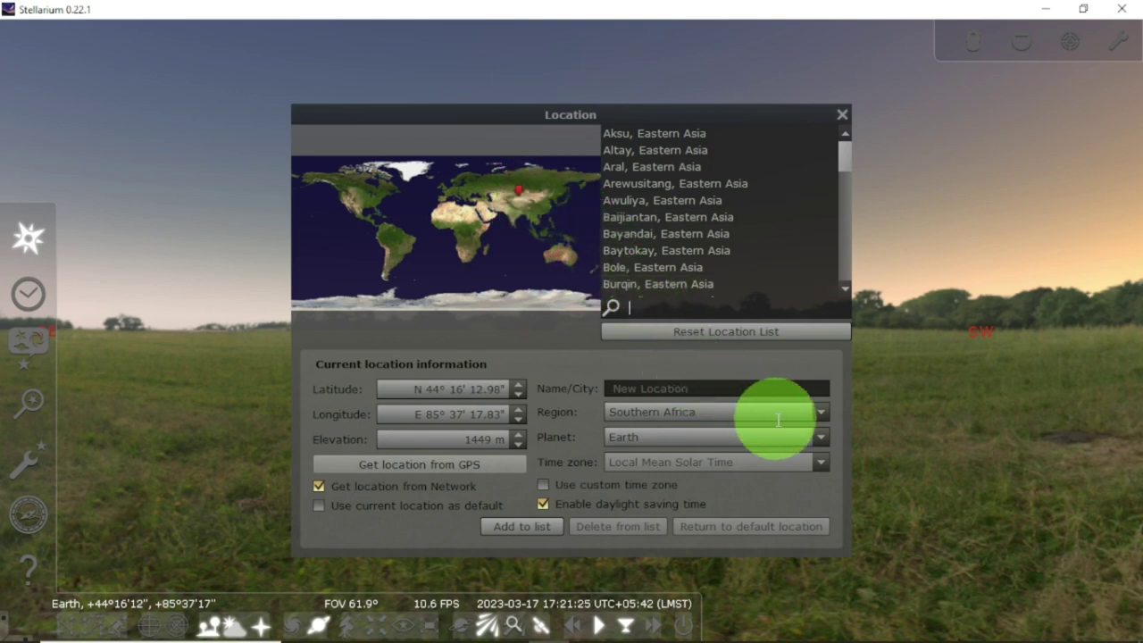
- Change the observer's planet to Mars
{"action": "left_click", "coordinate": [823, 437]}
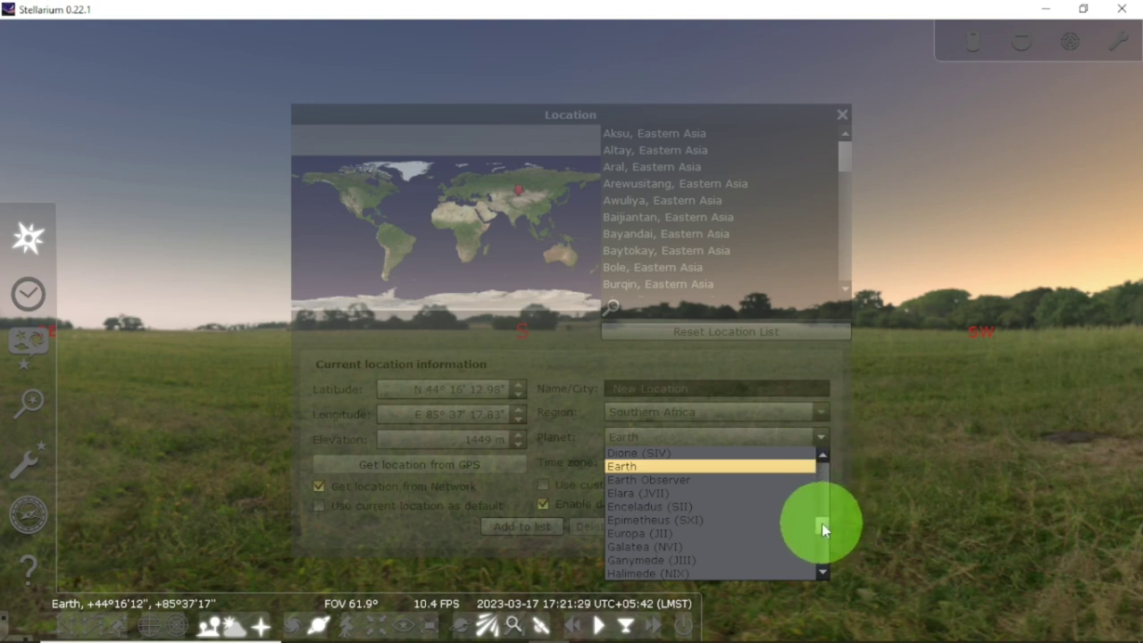
{"action": "left_click_drag", "start_coordinate": [822, 524], "coordinate": [821, 531]}
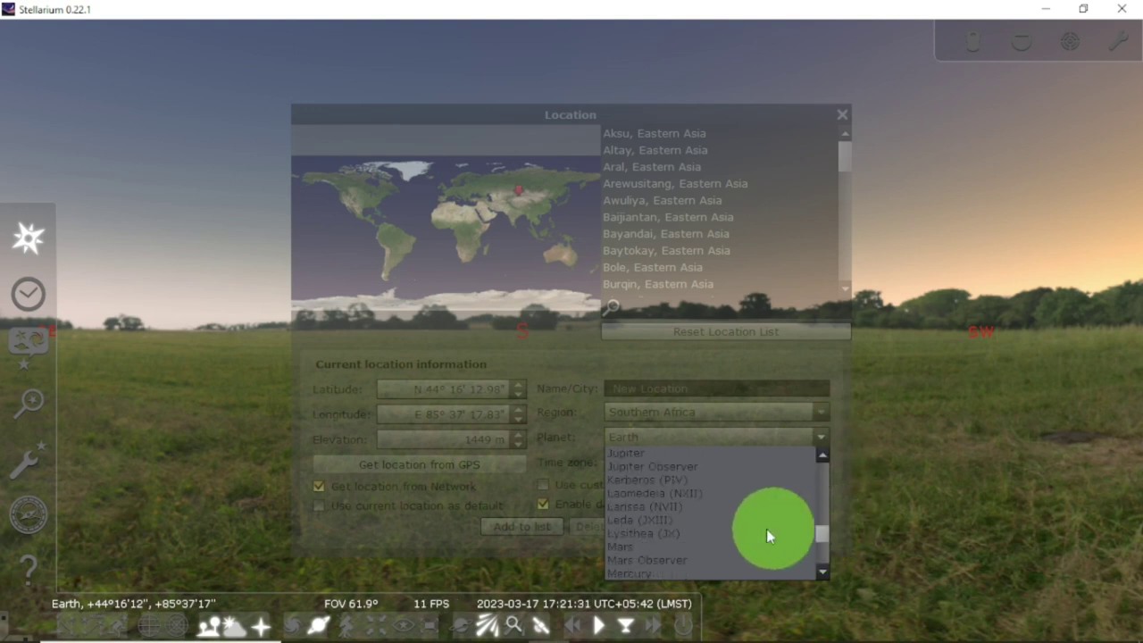
{"action": "left_click", "coordinate": [717, 552]}
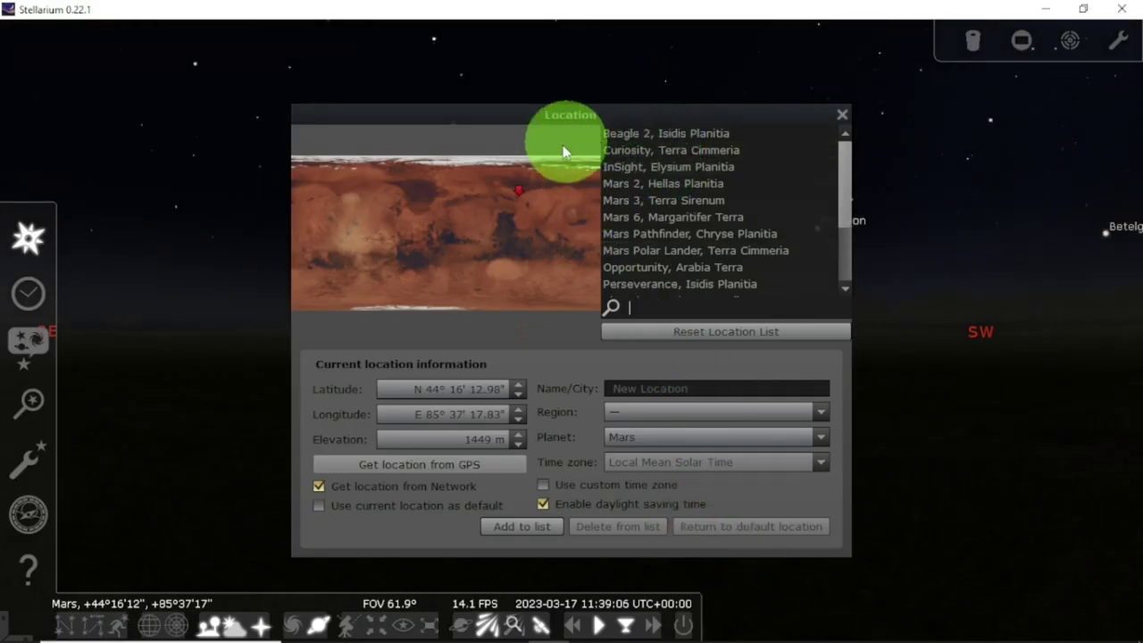
- Try positions on the Mars map, ending at N 50°6', W 19°27'
{"action": "mouse_move", "coordinate": [498, 221]}
{"action": "left_mouse_down"}
{"action": "mouse_move", "coordinate": [386, 201]}
{"action": "mouse_move", "coordinate": [350, 236]}
{"action": "mouse_move", "coordinate": [347, 257]}
{"action": "mouse_move", "coordinate": [363, 276]}
{"action": "mouse_move", "coordinate": [396, 282]}
{"action": "mouse_move", "coordinate": [511, 284]}
{"action": "mouse_move", "coordinate": [559, 268]}
{"action": "mouse_move", "coordinate": [570, 213]}
{"action": "mouse_move", "coordinate": [473, 179]}
{"action": "mouse_move", "coordinate": [325, 177]}
{"action": "mouse_move", "coordinate": [313, 212]}
{"action": "mouse_move", "coordinate": [324, 256]}
{"action": "mouse_move", "coordinate": [353, 243]}
{"action": "mouse_move", "coordinate": [362, 212]}
{"action": "mouse_move", "coordinate": [423, 218]}
{"action": "mouse_move", "coordinate": [435, 240]}
{"action": "mouse_move", "coordinate": [533, 222]}
{"action": "mouse_move", "coordinate": [688, 314]}
{"action": "left_mouse_up"}
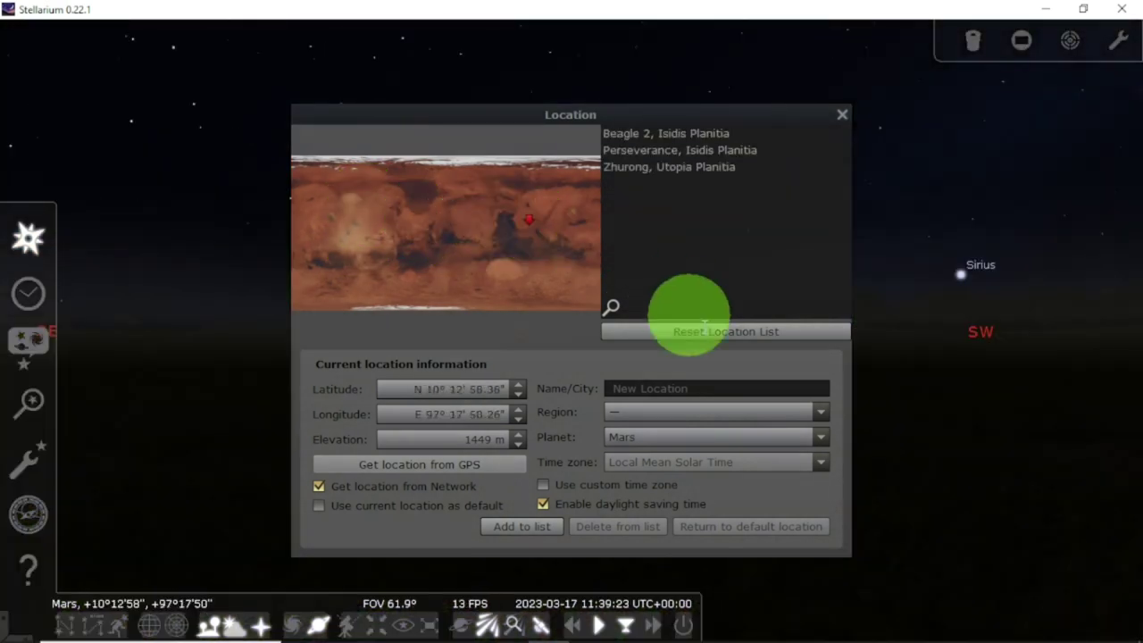
{"action": "left_click", "coordinate": [823, 439]}
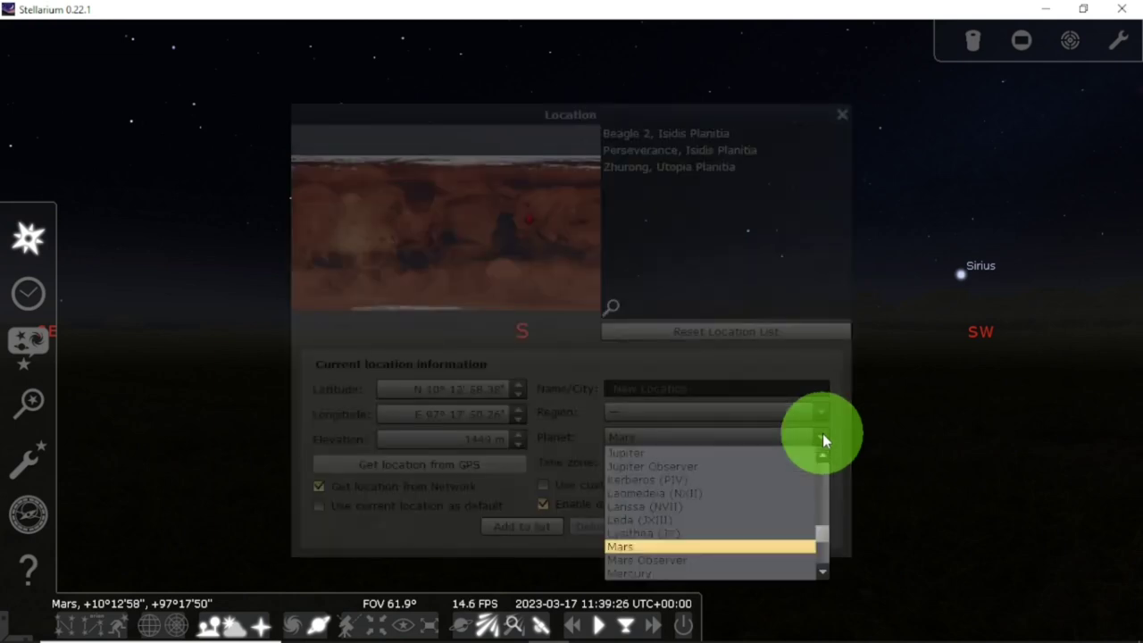
{"action": "left_click", "coordinate": [823, 439]}
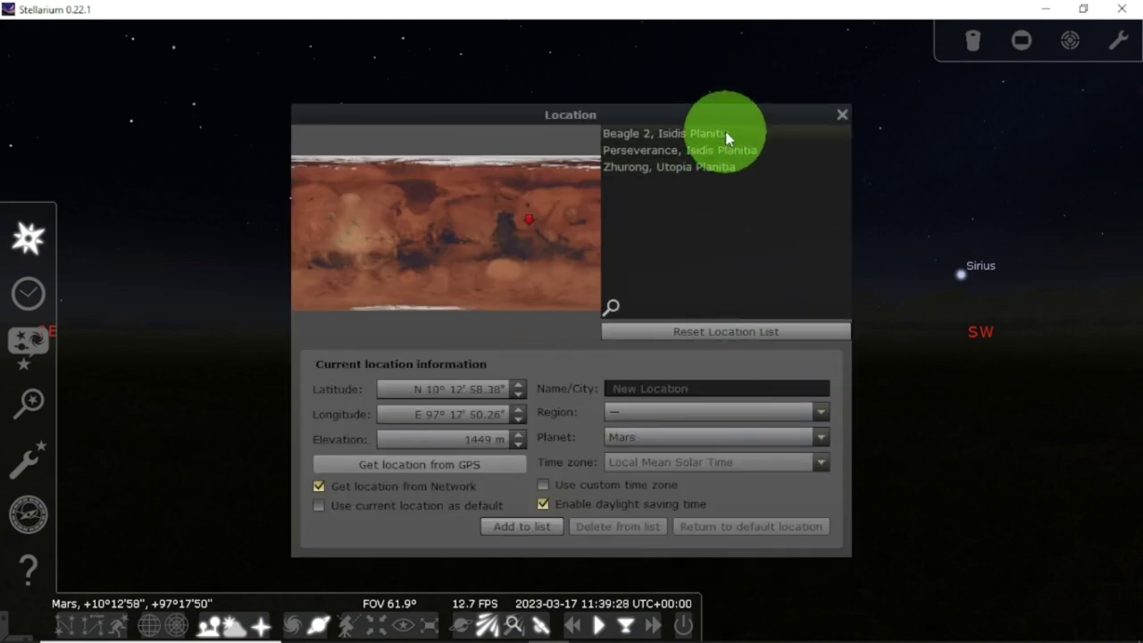
{"action": "left_click", "coordinate": [547, 272]}
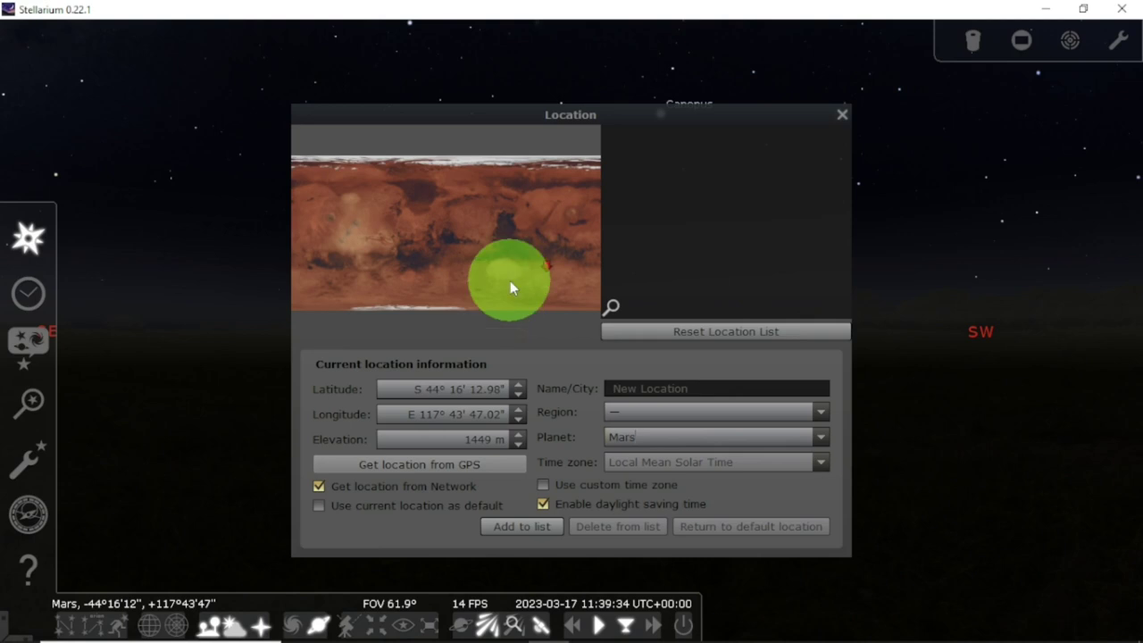
{"action": "mouse_move", "coordinate": [509, 280]}
{"action": "left_mouse_down"}
{"action": "mouse_move", "coordinate": [324, 276]}
{"action": "mouse_move", "coordinate": [342, 230]}
{"action": "mouse_move", "coordinate": [392, 202]}
{"action": "mouse_move", "coordinate": [438, 254]}
{"action": "mouse_move", "coordinate": [512, 242]}
{"action": "mouse_move", "coordinate": [523, 258]}
{"action": "mouse_move", "coordinate": [528, 178]}
{"action": "mouse_move", "coordinate": [430, 190]}
{"action": "left_mouse_up"}
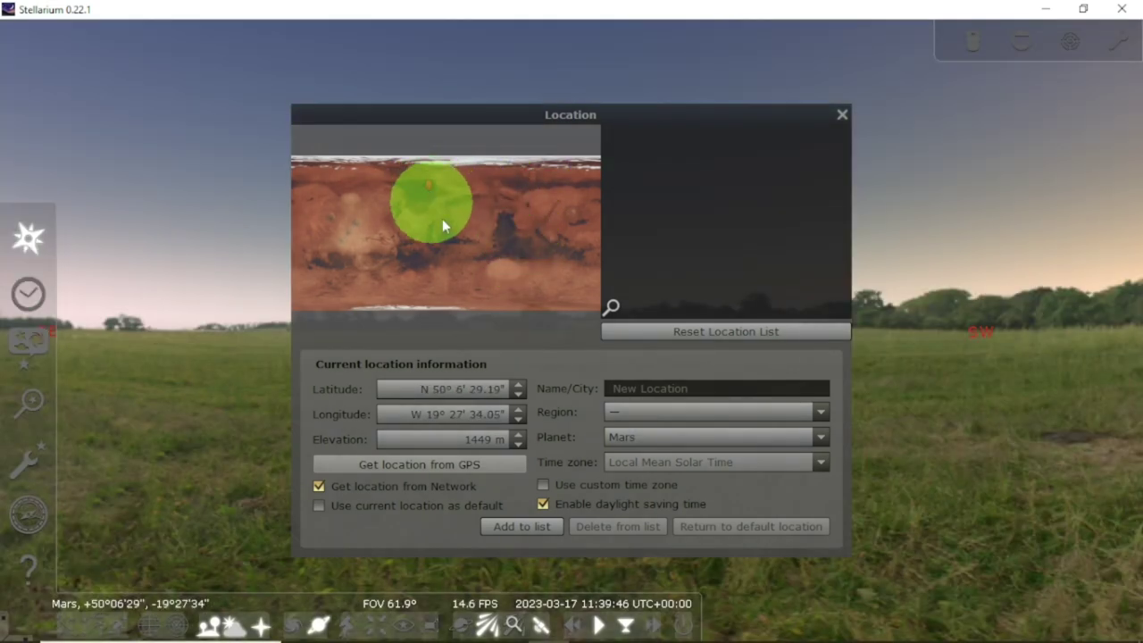
- Make the Moon the observing world and try its northern far side and southwestern craters
{"action": "left_click", "coordinate": [817, 436]}
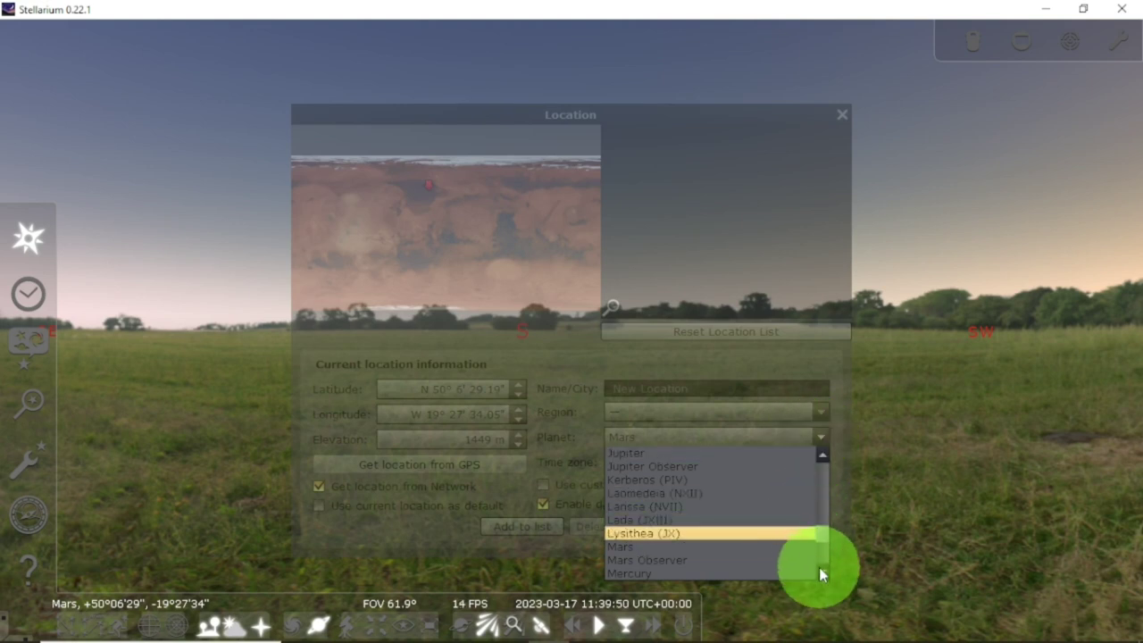
{"action": "scroll", "coordinate": [821, 567], "scroll_direction": "down", "scroll_amount": 4}
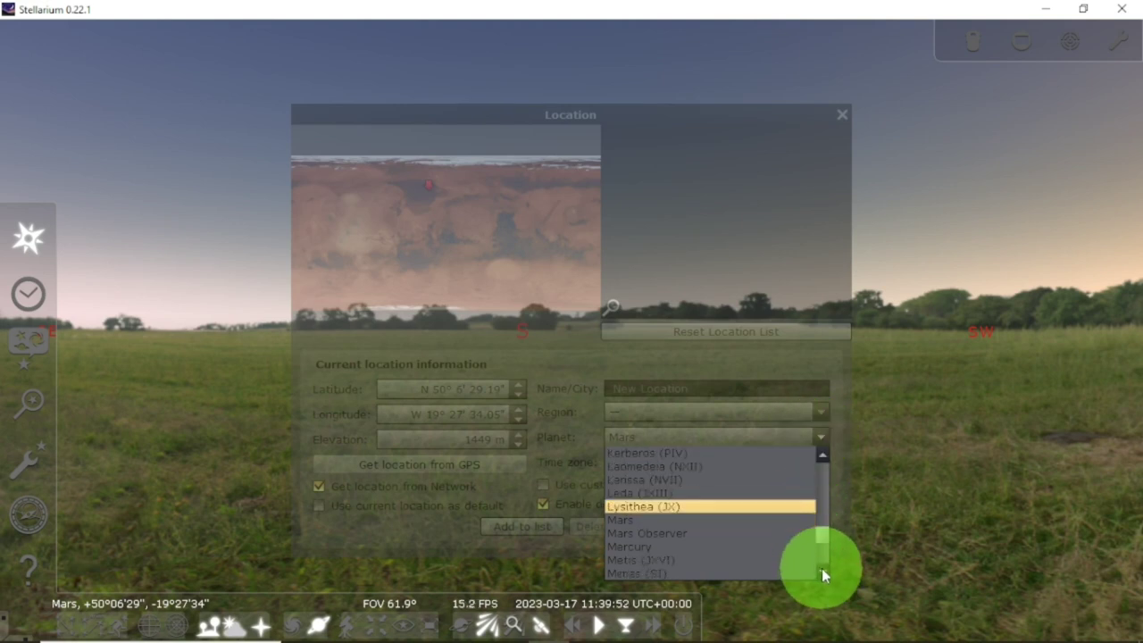
{"action": "scroll", "coordinate": [822, 571], "scroll_direction": "down", "scroll_amount": 2}
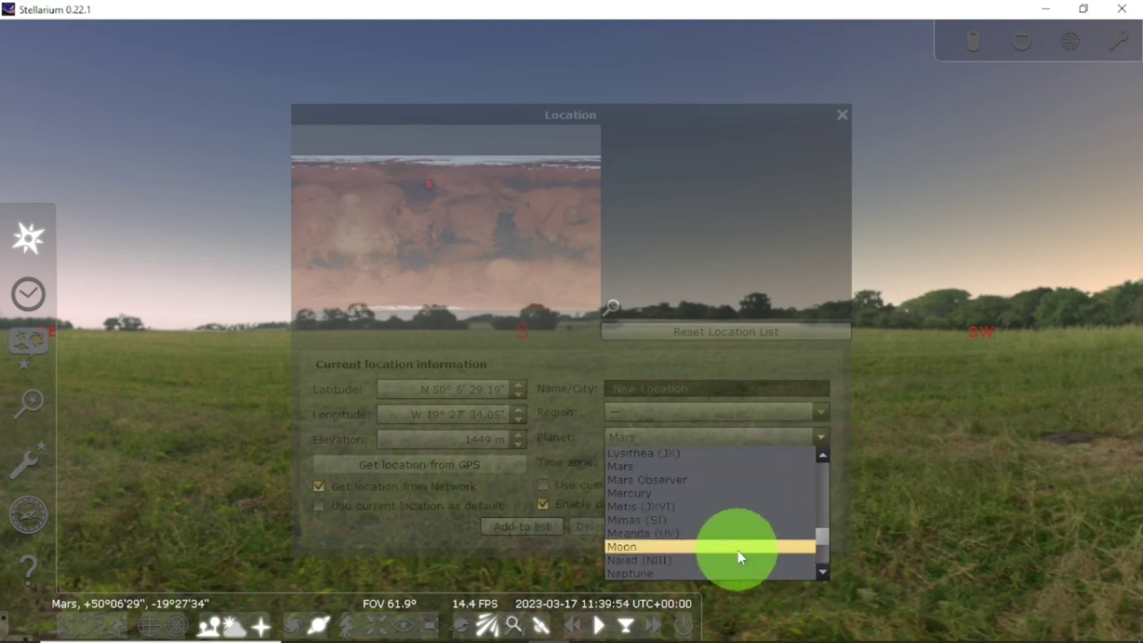
{"action": "left_click", "coordinate": [738, 547]}
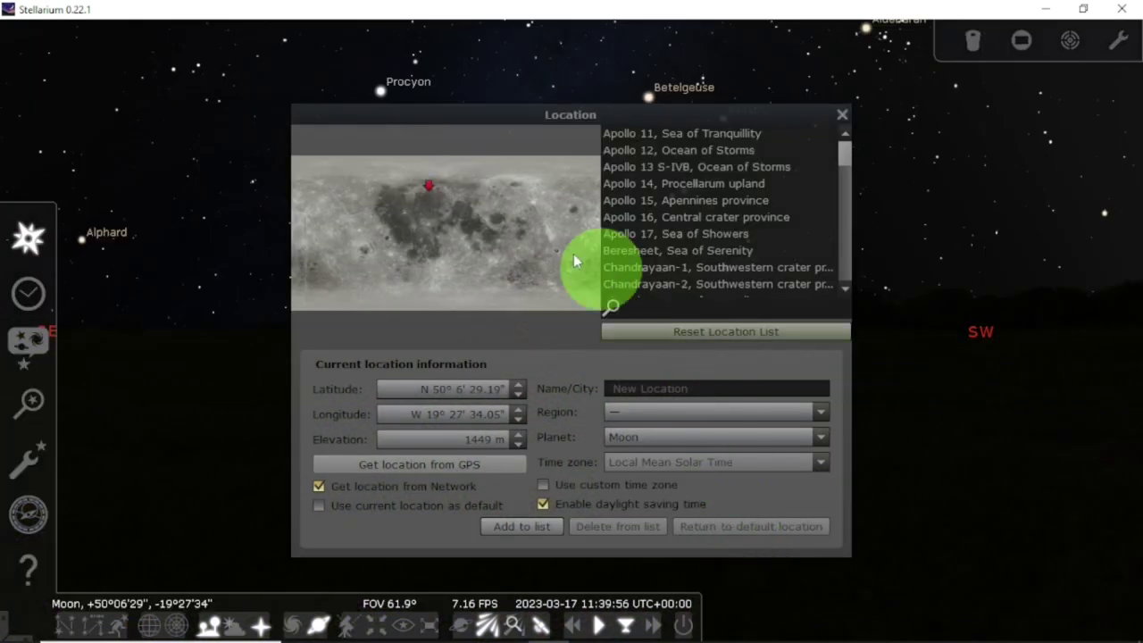
{"action": "left_click", "coordinate": [512, 226]}
{"action": "left_click", "coordinate": [576, 218]}
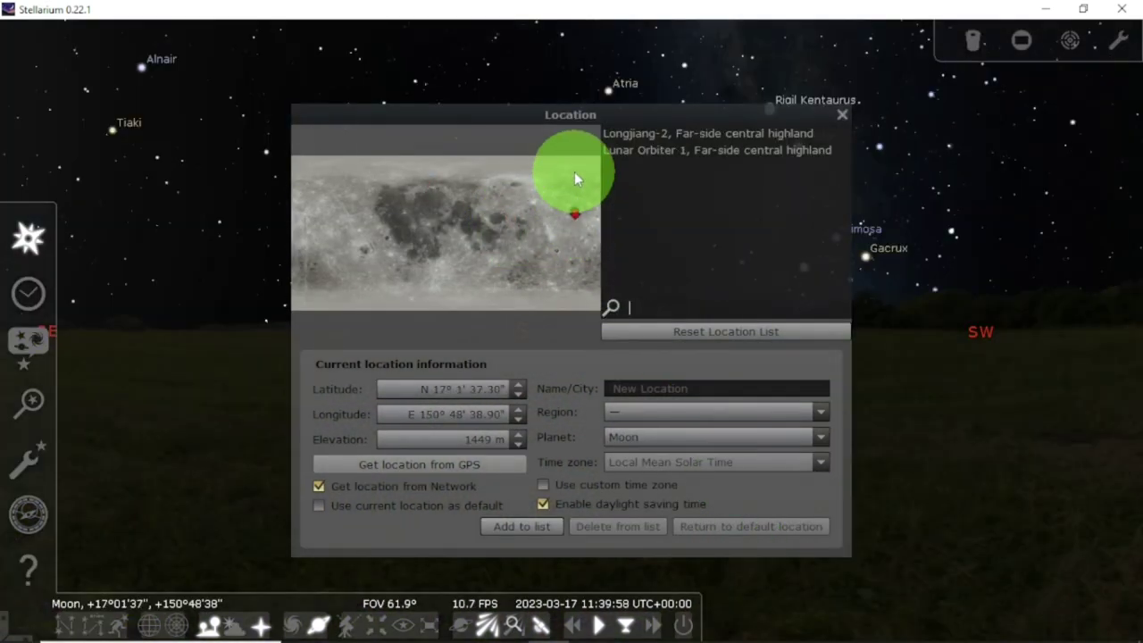
{"action": "left_click", "coordinate": [574, 172]}
{"action": "left_click", "coordinate": [574, 214]}
{"action": "left_click", "coordinate": [572, 281]}
{"action": "left_click", "coordinate": [554, 292]}
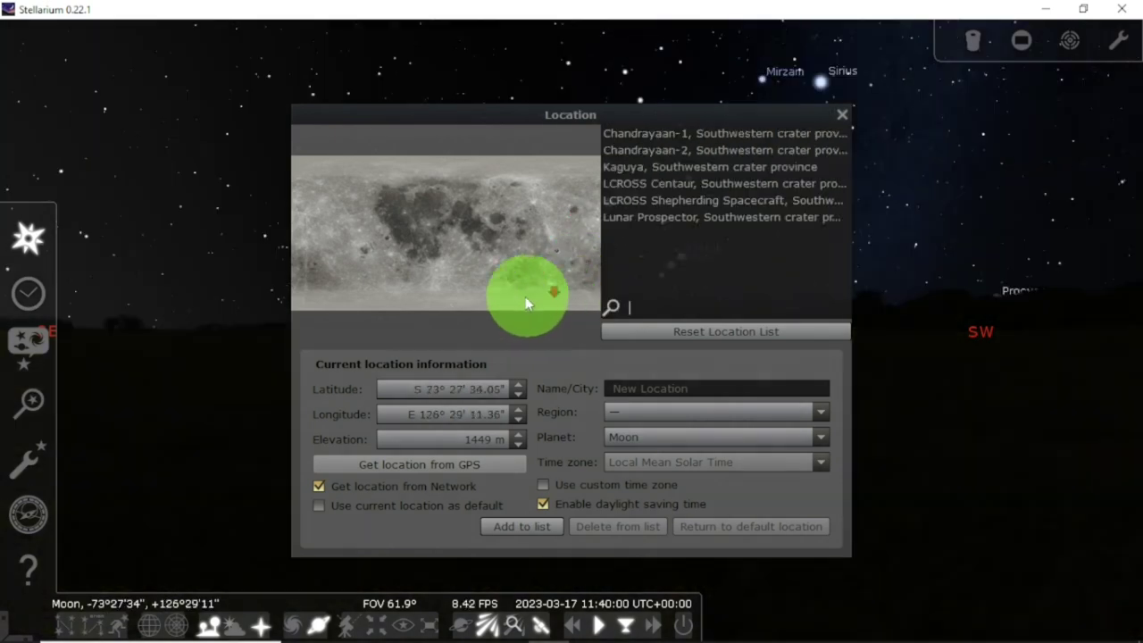
- Move the lunar observer near the Sea of Serenity, then east toward the Hiten and Kaguya sites
{"action": "left_click", "coordinate": [511, 276]}
{"action": "left_click", "coordinate": [488, 277]}
{"action": "left_click", "coordinate": [480, 228]}
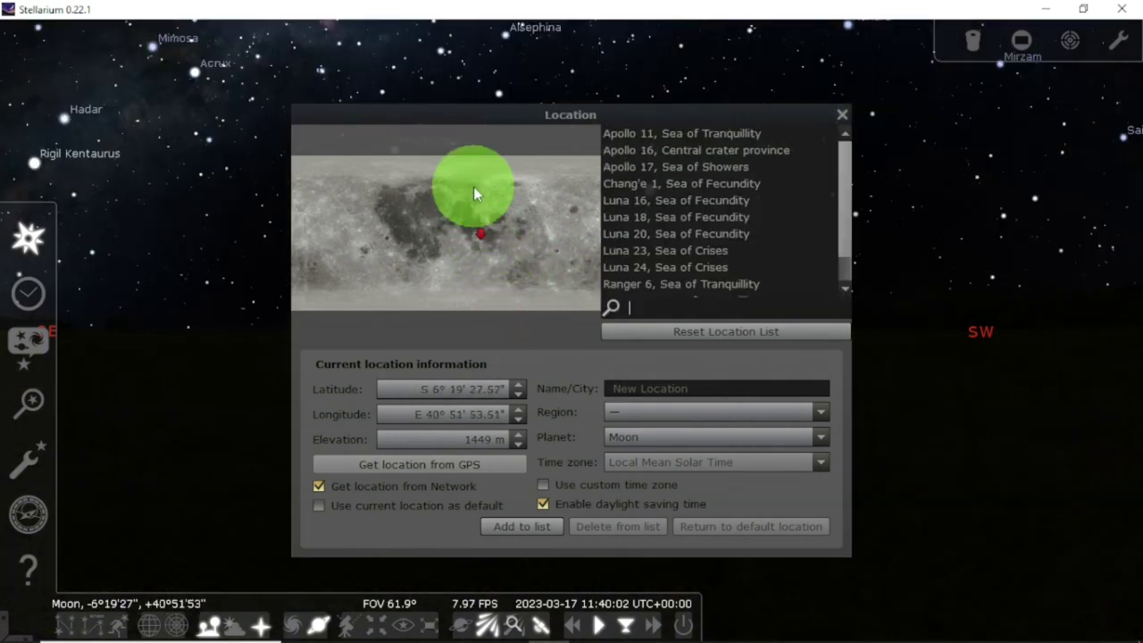
{"action": "left_click", "coordinate": [473, 187]}
{"action": "left_click", "coordinate": [492, 178]}
{"action": "left_click", "coordinate": [538, 175]}
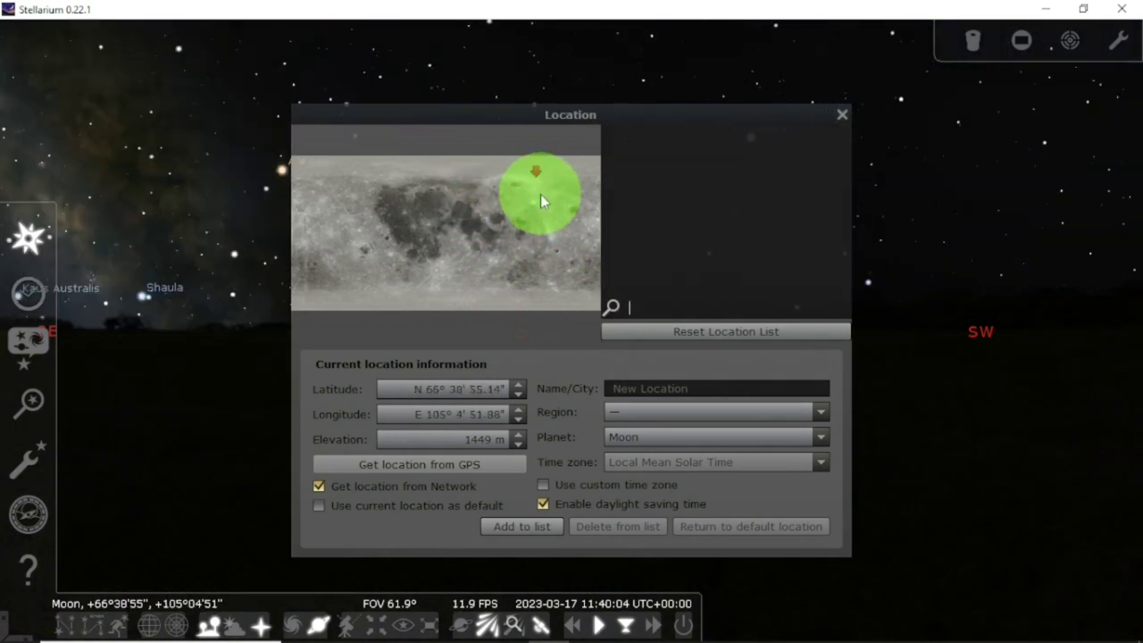
{"action": "left_click", "coordinate": [540, 194]}
{"action": "left_click", "coordinate": [533, 217]}
{"action": "left_click", "coordinate": [507, 247]}
{"action": "left_click", "coordinate": [517, 266]}
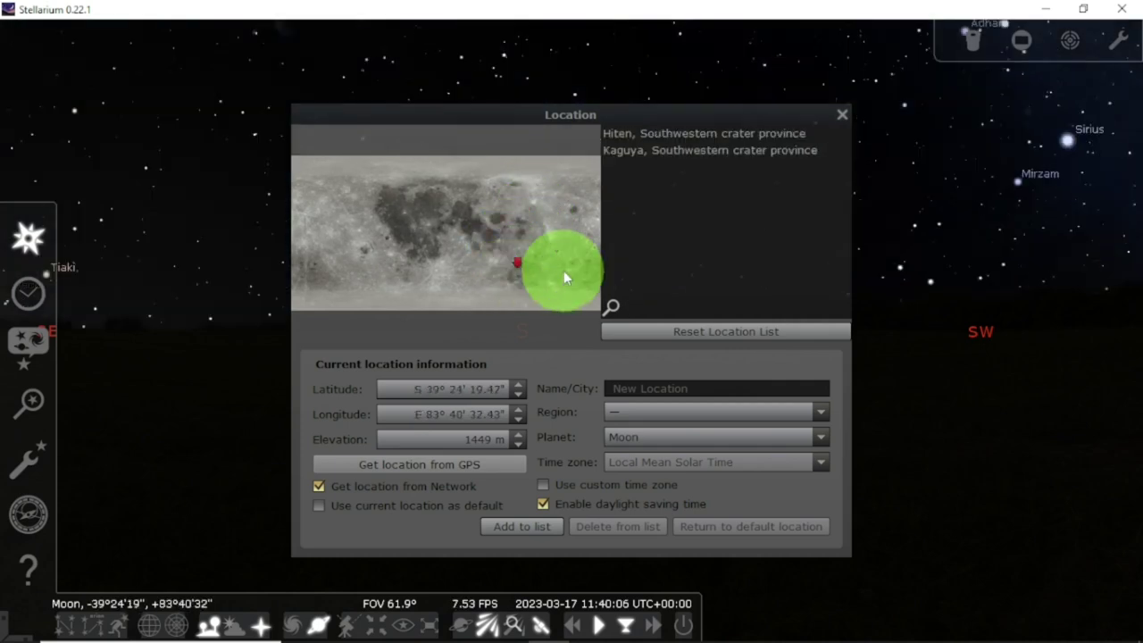
- Try the lunar northern highlands, then move west and south near the Ranger 4 and Apollo sites
{"action": "left_click", "coordinate": [564, 260]}
{"action": "left_click", "coordinate": [573, 205]}
{"action": "left_click", "coordinate": [554, 173]}
{"action": "left_click", "coordinate": [497, 176]}
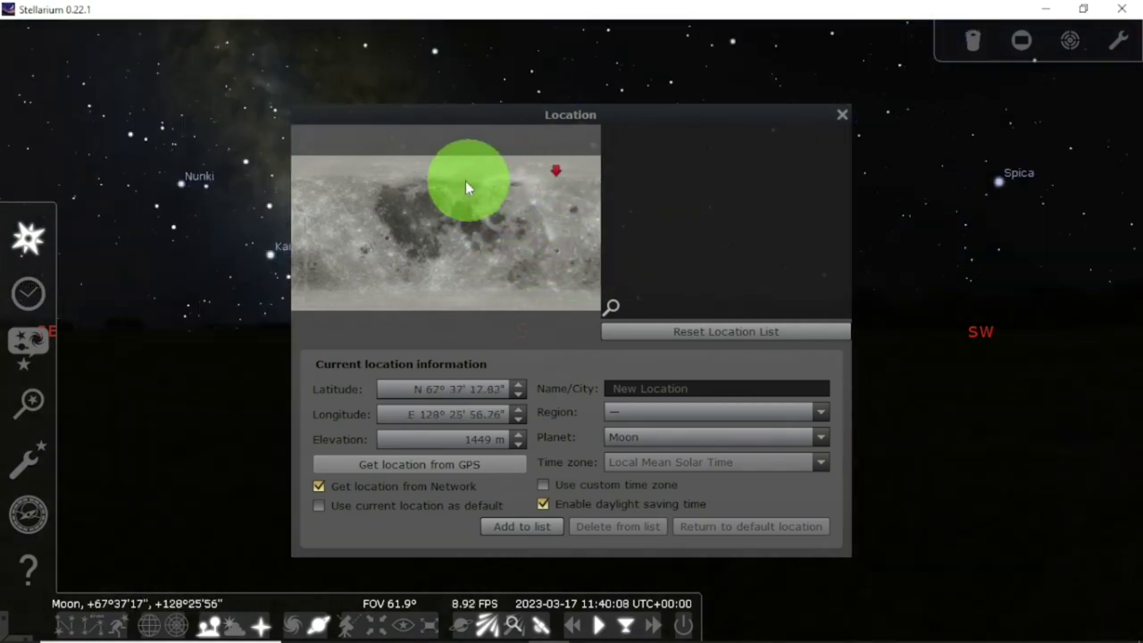
{"action": "left_click", "coordinate": [419, 177]}
{"action": "left_click", "coordinate": [368, 179]}
{"action": "left_click", "coordinate": [355, 178]}
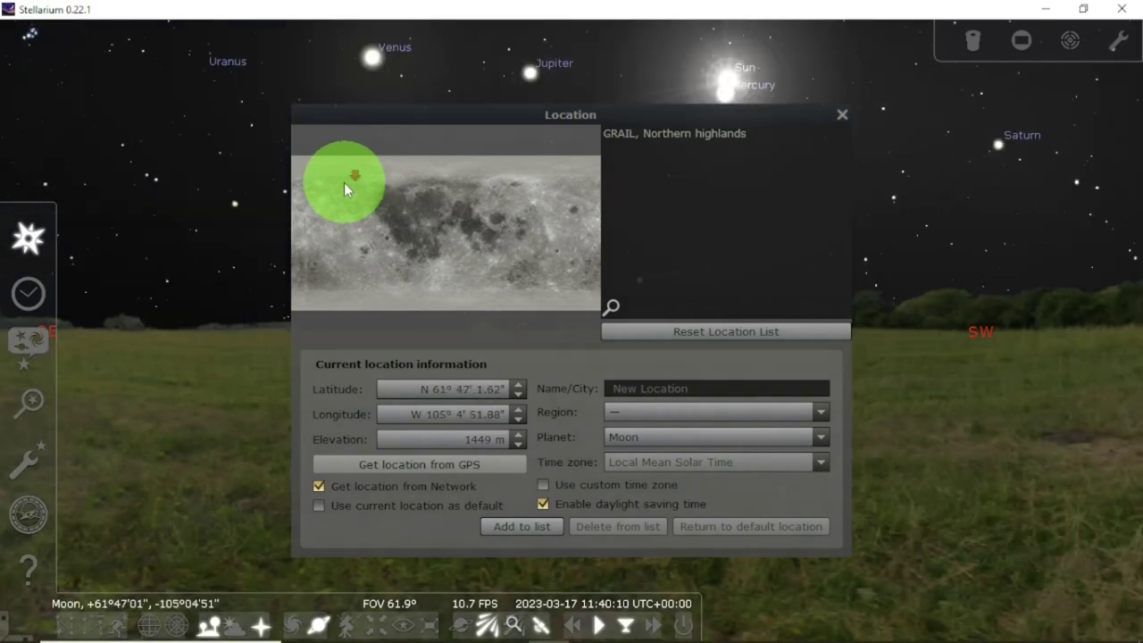
{"action": "left_click", "coordinate": [332, 230]}
{"action": "left_click", "coordinate": [335, 252]}
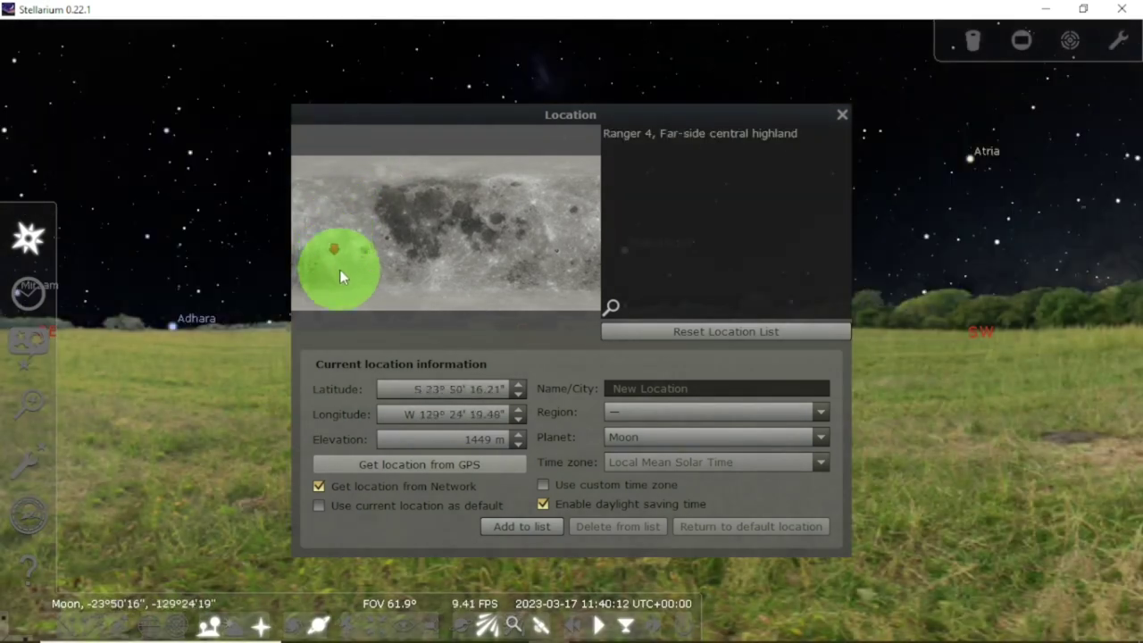
{"action": "left_click", "coordinate": [340, 270]}
{"action": "left_click", "coordinate": [366, 278]}
{"action": "left_click", "coordinate": [412, 277]}
{"action": "left_click", "coordinate": [420, 243]}
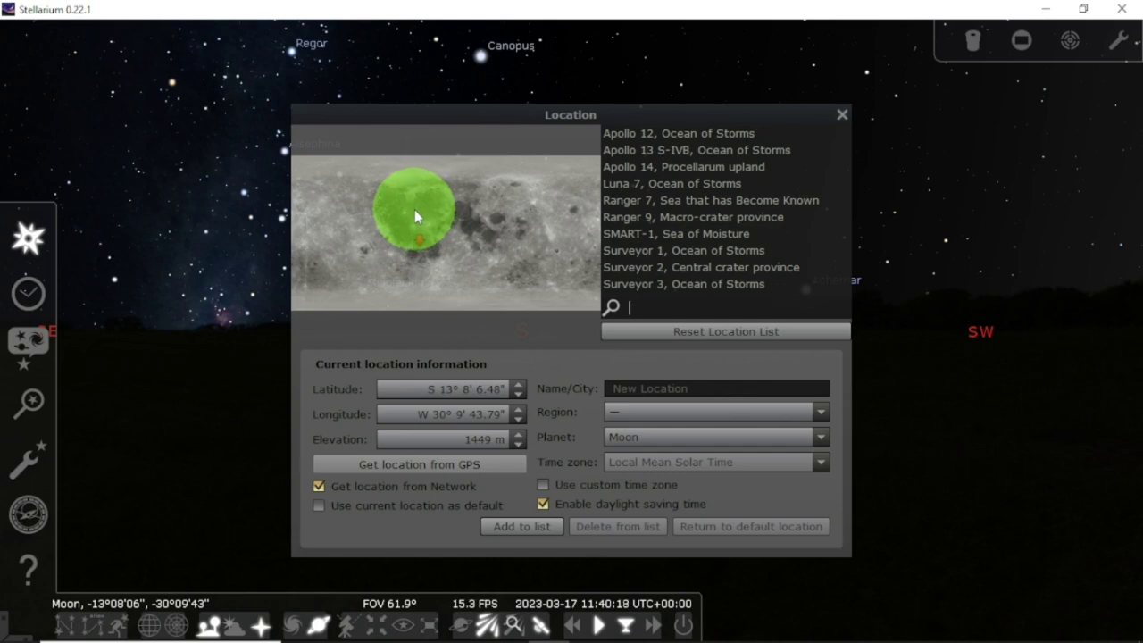
- Try far-northern, eastern highlands and Ocean of Storms spots, plus the Ranger 4 area
{"action": "left_click", "coordinate": [414, 208]}
{"action": "left_click", "coordinate": [413, 176]}
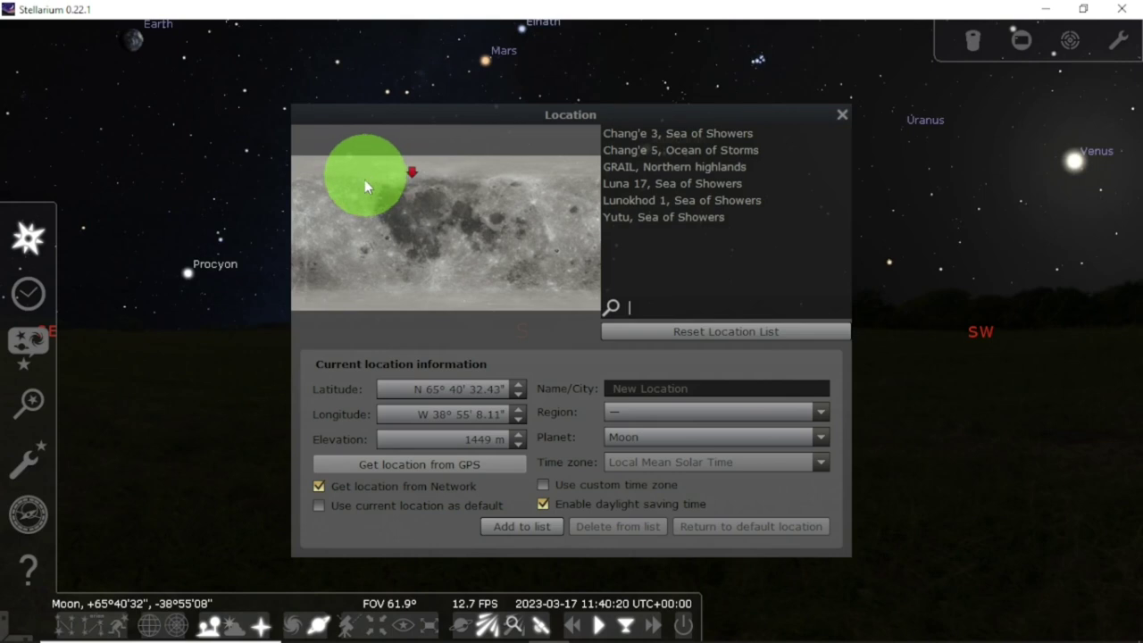
{"action": "left_click", "coordinate": [360, 203]}
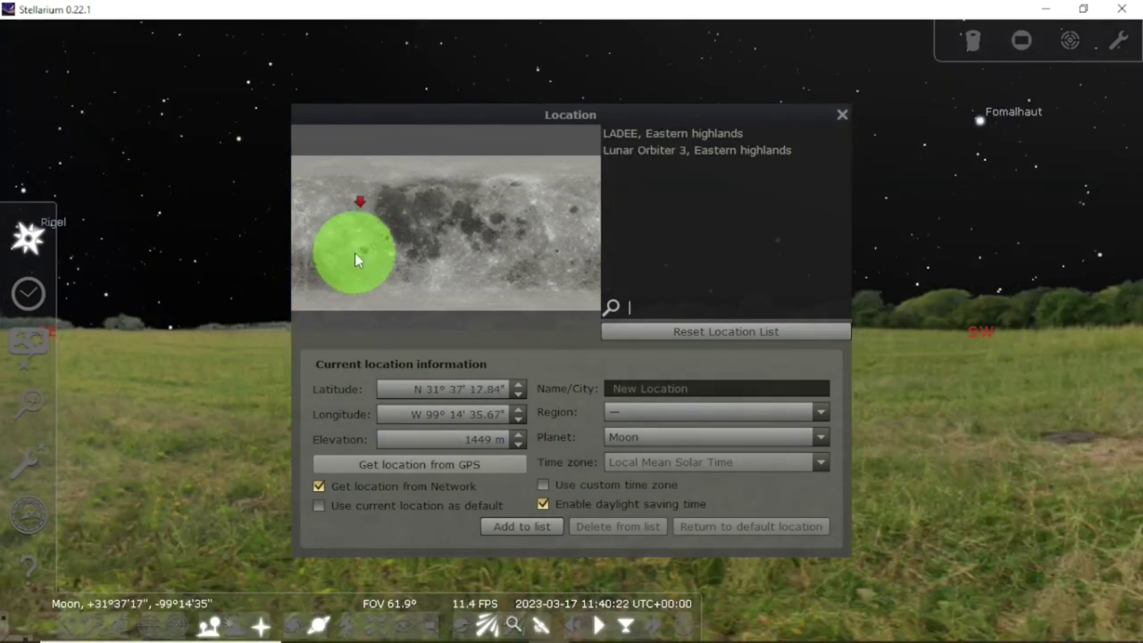
{"action": "left_click", "coordinate": [354, 257]}
{"action": "left_click", "coordinate": [328, 183]}
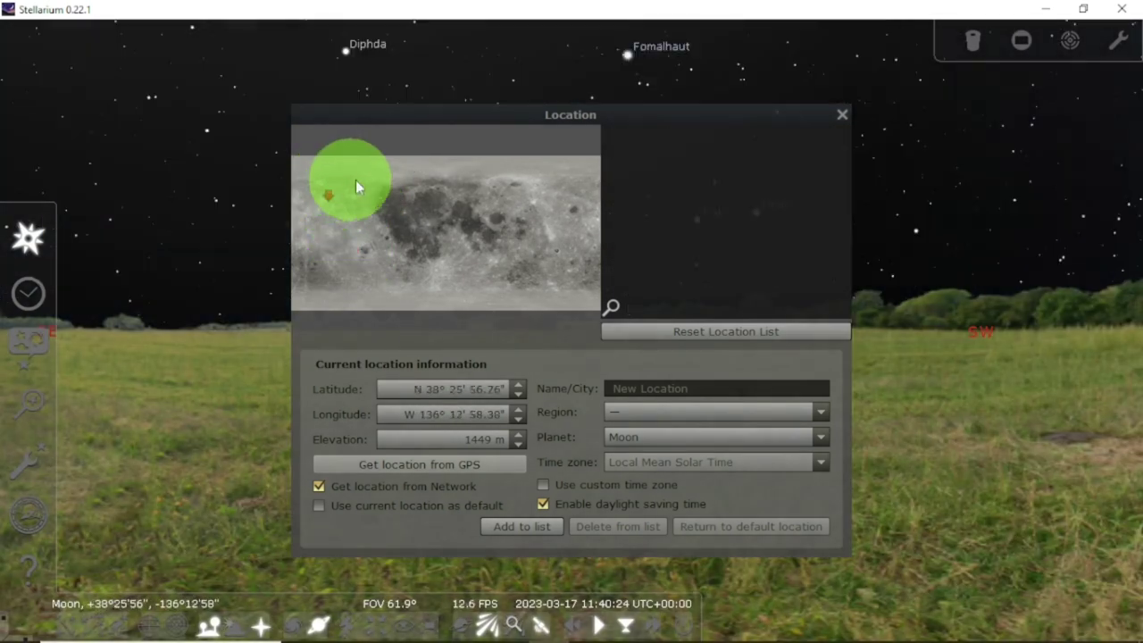
{"action": "left_click", "coordinate": [368, 186]}
{"action": "left_click", "coordinate": [406, 206]}
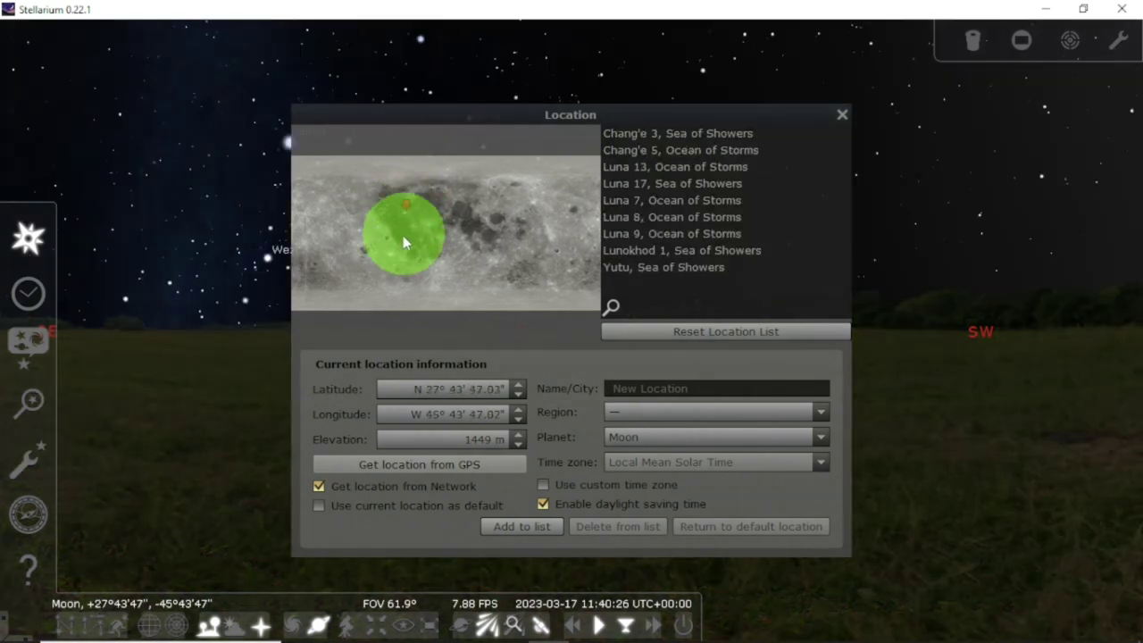
{"action": "left_click", "coordinate": [373, 254]}
{"action": "left_click", "coordinate": [325, 280]}
{"action": "left_click", "coordinate": [323, 225]}
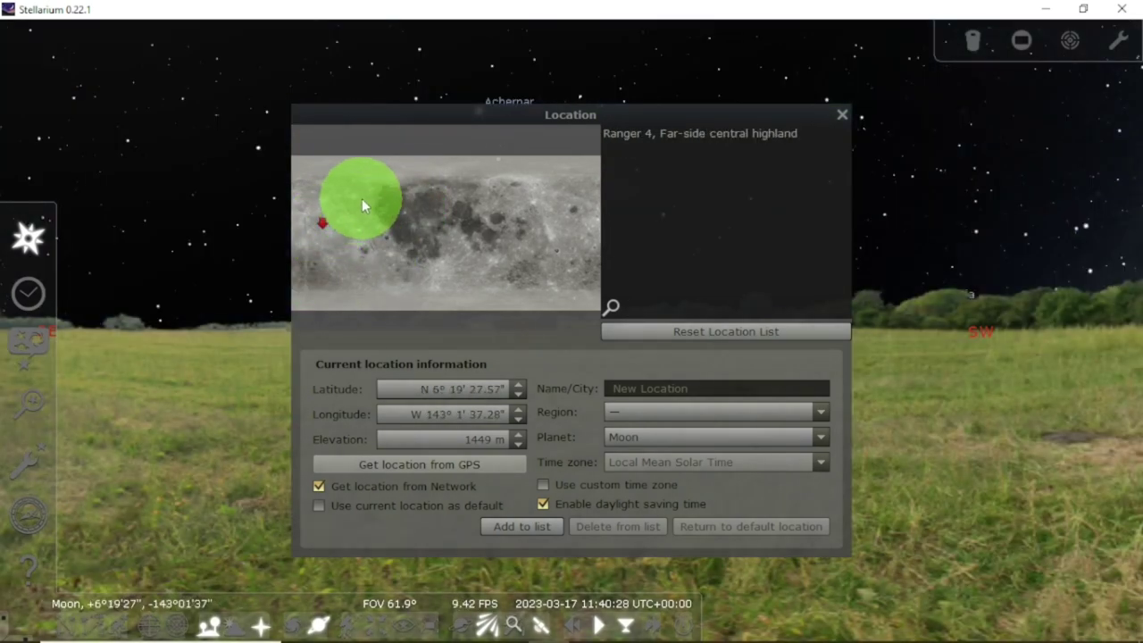
- Place the observer near the Ocean of Storms landing sites at S 0°29', W 32°6'
{"action": "left_click", "coordinate": [389, 190]}
{"action": "left_click", "coordinate": [400, 215]}
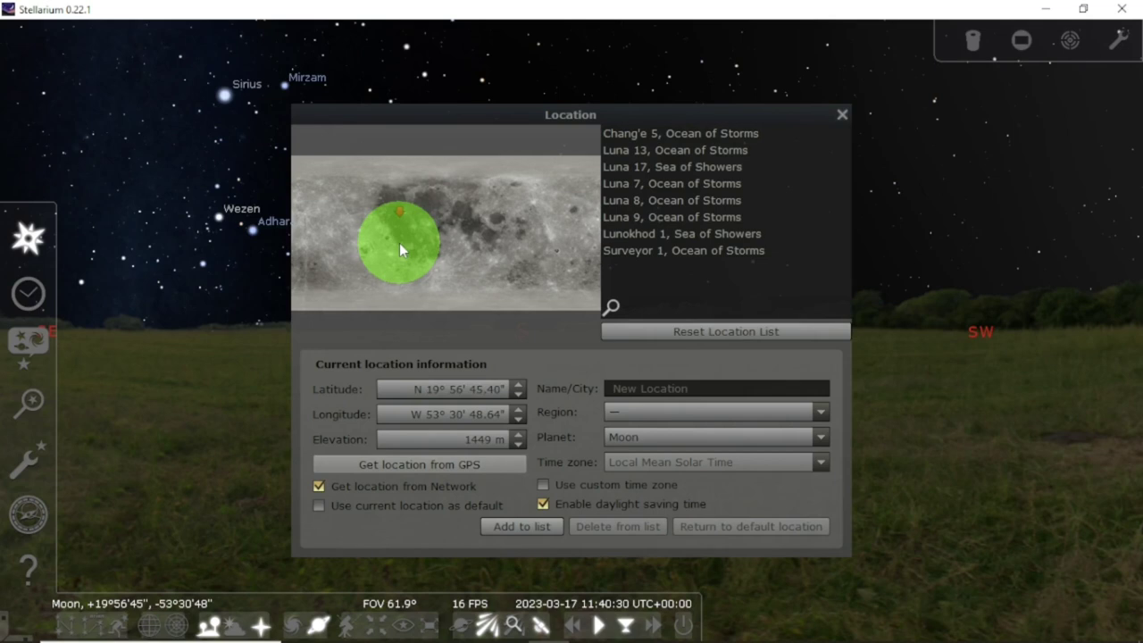
{"action": "left_click", "coordinate": [399, 243]}
{"action": "left_click", "coordinate": [357, 259]}
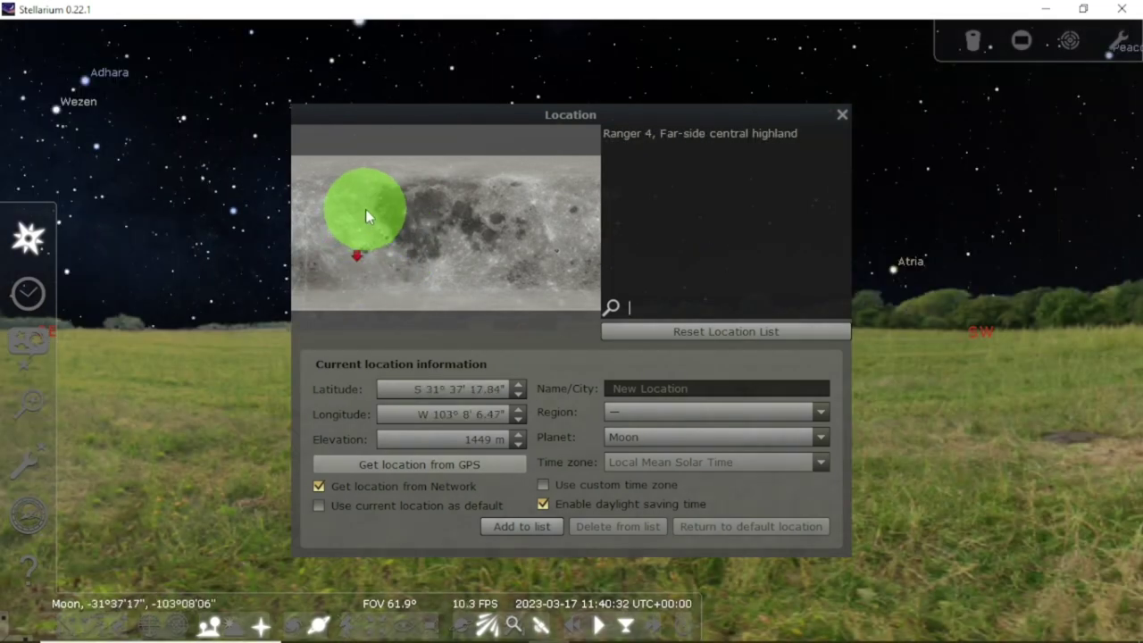
{"action": "left_click", "coordinate": [365, 209]}
{"action": "left_click", "coordinate": [425, 178]}
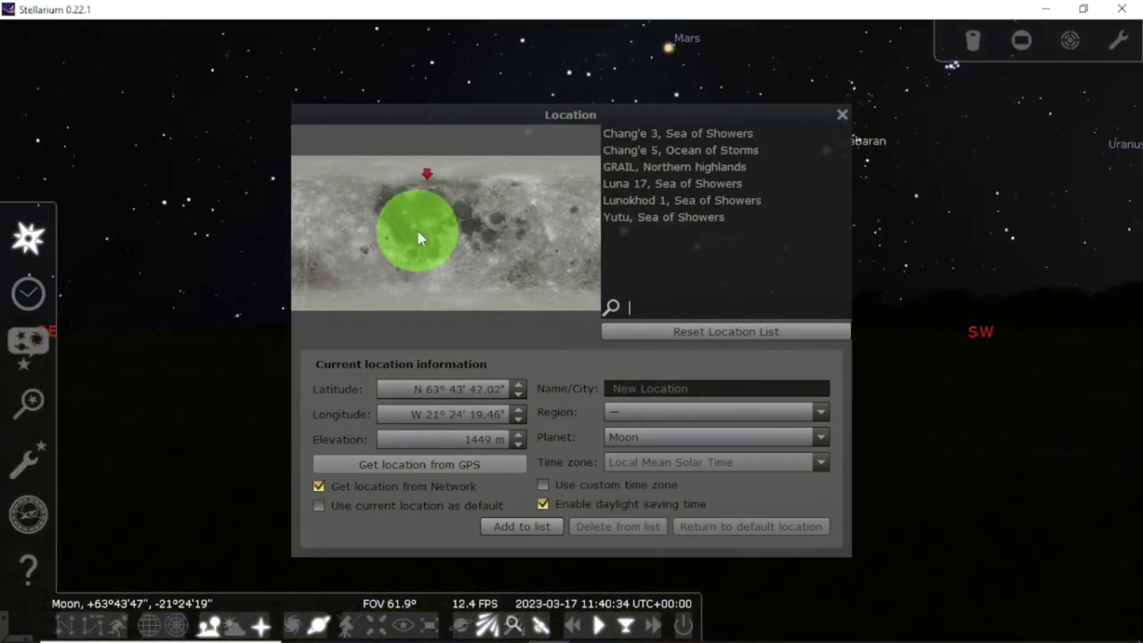
{"action": "left_click", "coordinate": [419, 233]}
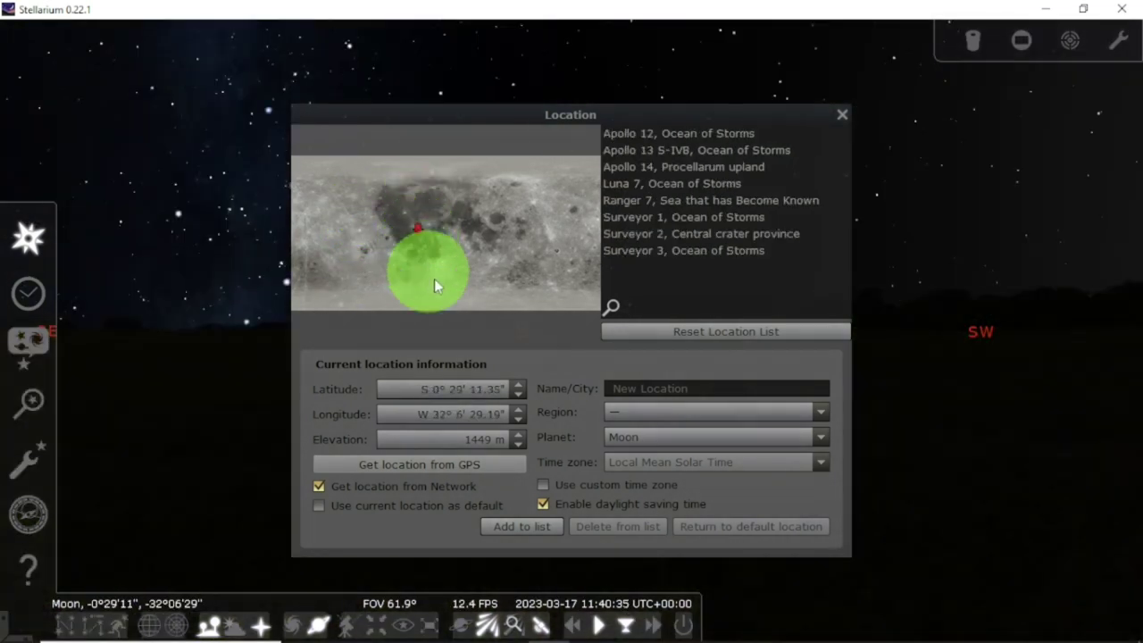
- Pick Earth from the Planet list, returning the observer to the South Atlantic
{"action": "left_click", "coordinate": [818, 438]}
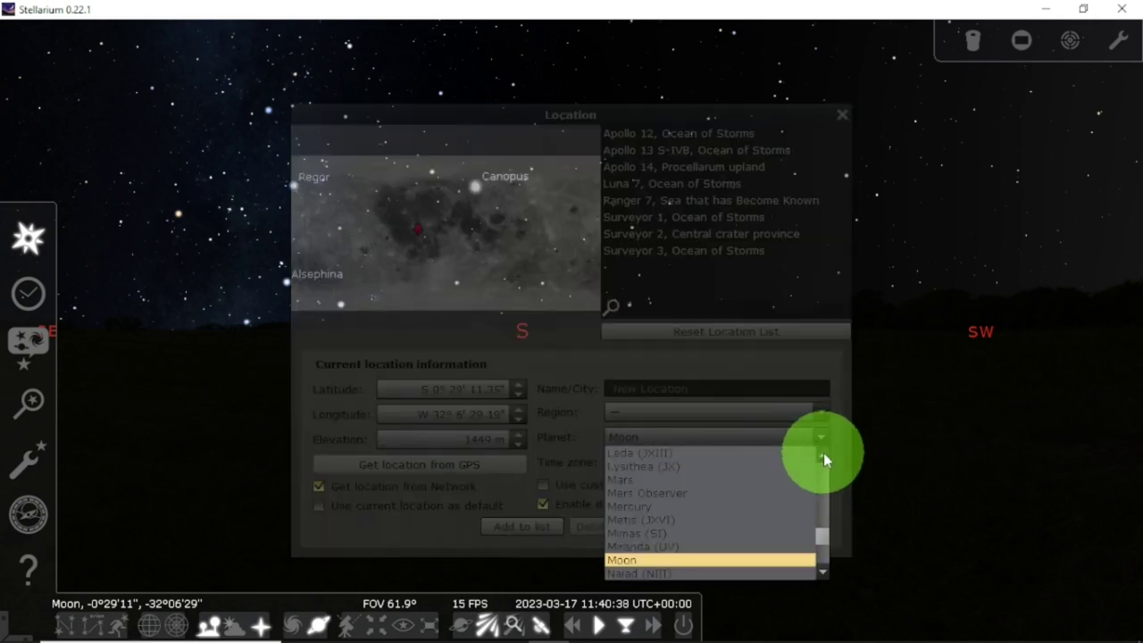
{"action": "scroll", "coordinate": [823, 453], "scroll_direction": "up", "scroll_amount": 5}
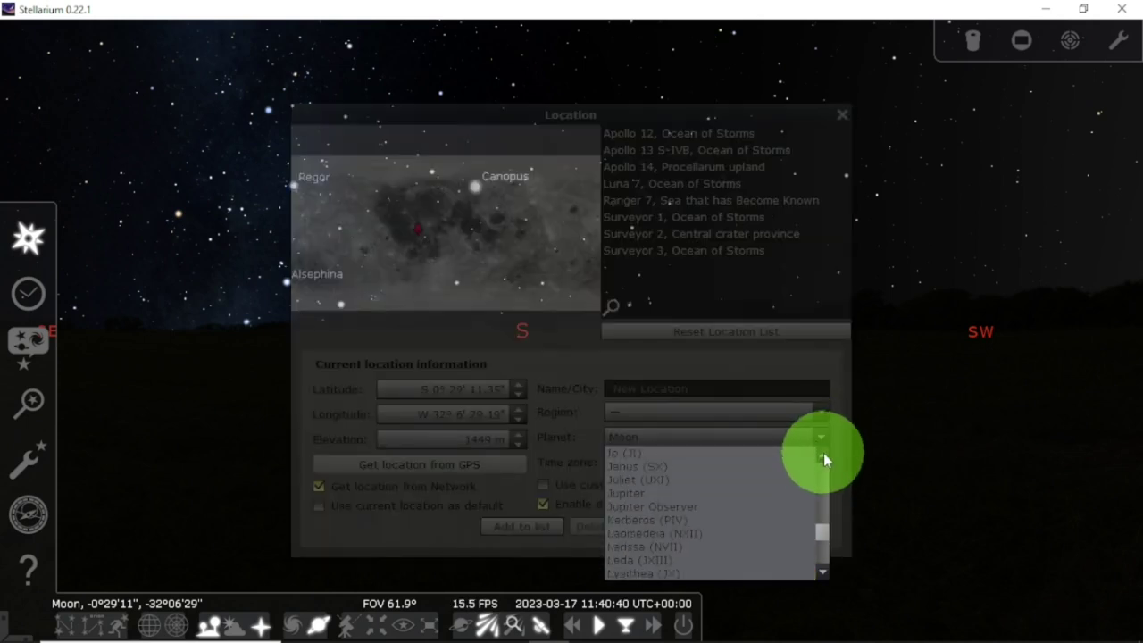
{"action": "scroll", "coordinate": [823, 452], "scroll_direction": "up", "scroll_amount": 7}
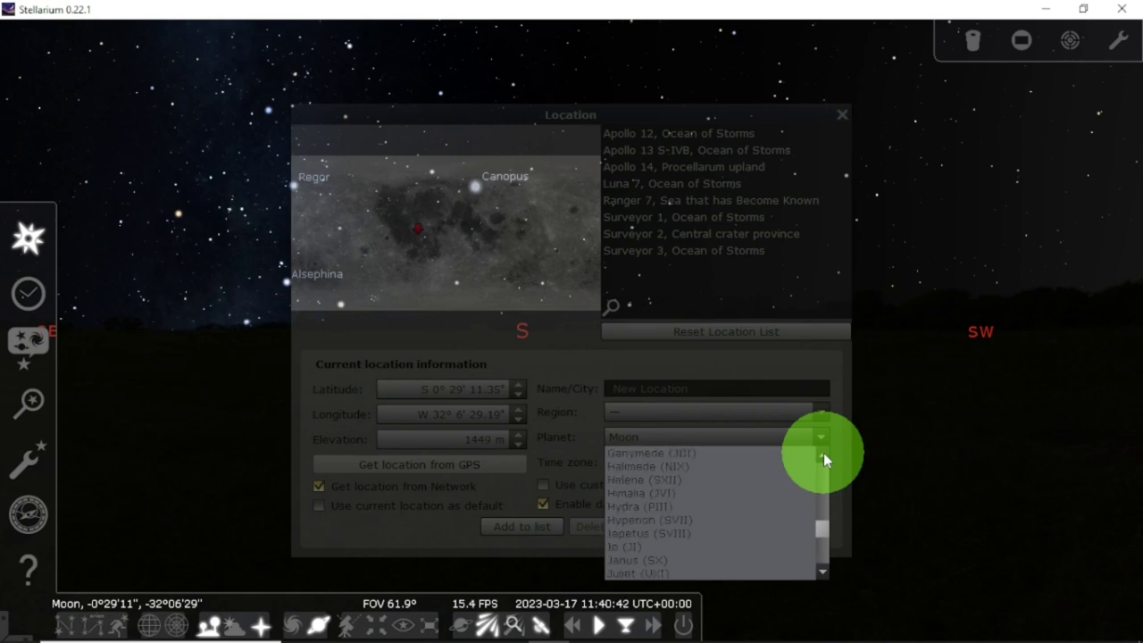
{"action": "scroll", "coordinate": [823, 452], "scroll_direction": "up", "scroll_amount": 8}
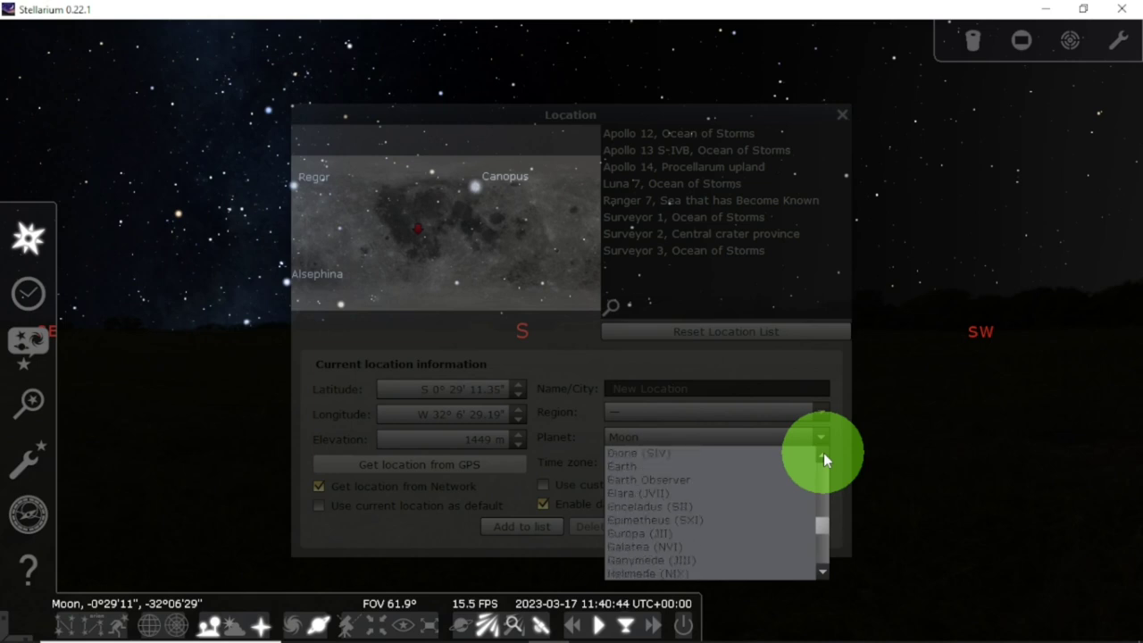
{"action": "left_click", "coordinate": [687, 467]}
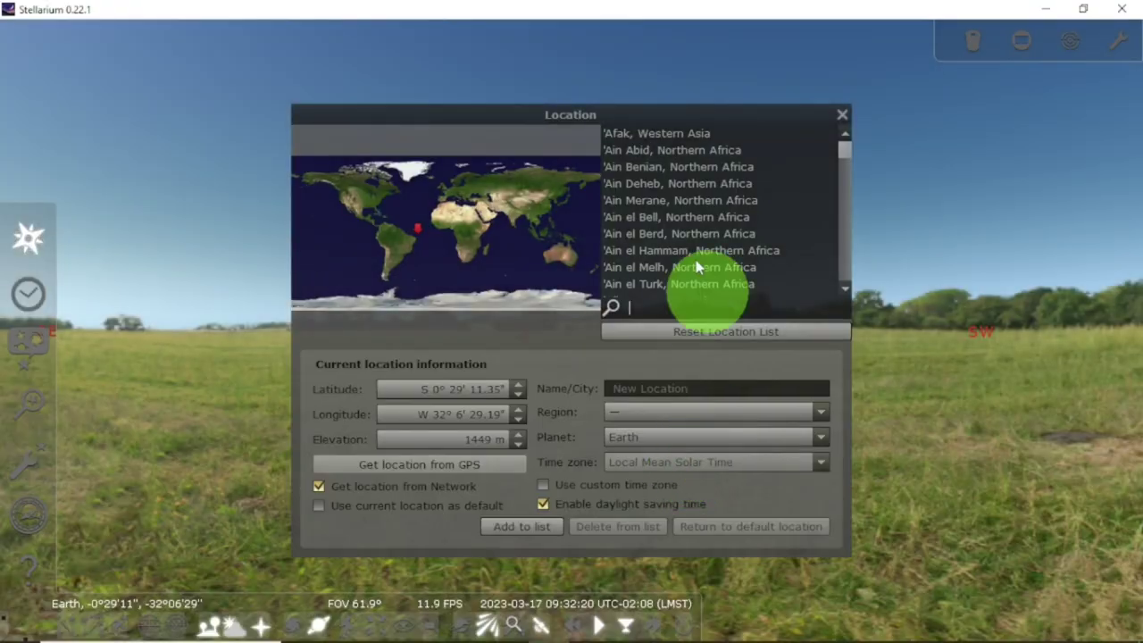
- Place the observer at several Earth spots across the South Atlantic, Pacific and North Atlantic
{"action": "left_click", "coordinate": [526, 207]}
{"action": "left_click", "coordinate": [525, 251]}
{"action": "left_click", "coordinate": [442, 262]}
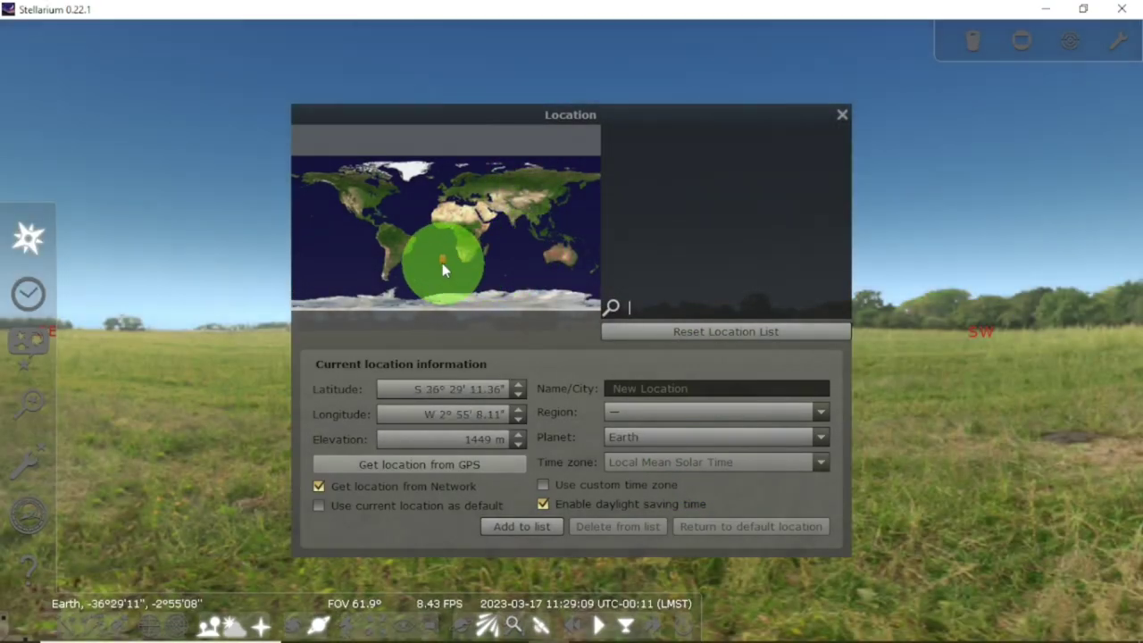
{"action": "left_click", "coordinate": [341, 250]}
{"action": "left_click", "coordinate": [331, 222]}
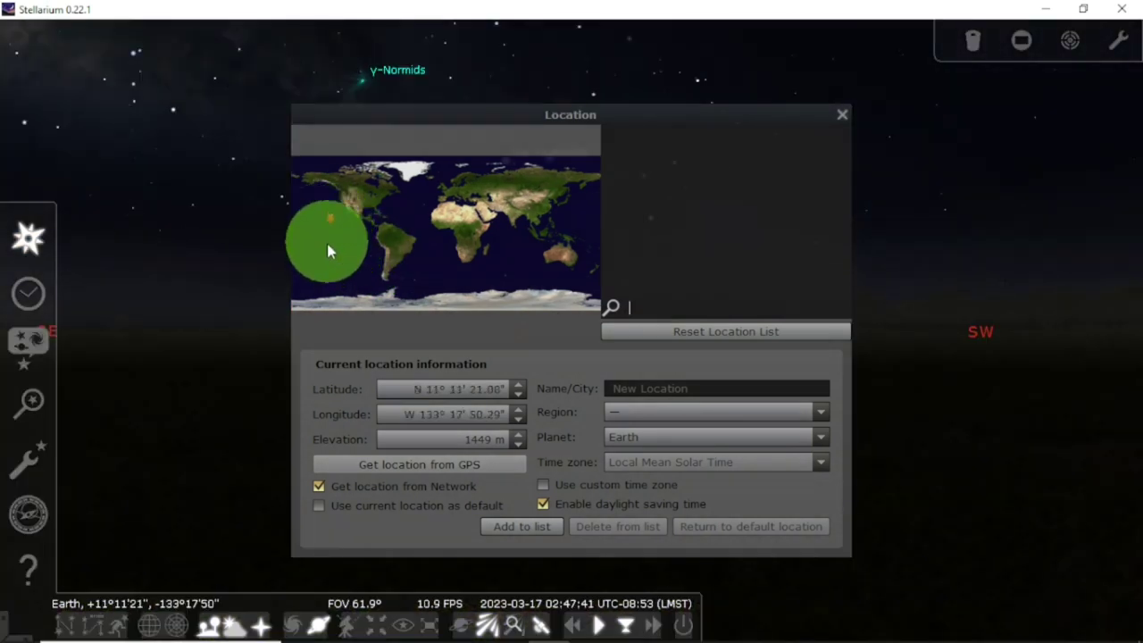
{"action": "left_click", "coordinate": [330, 263]}
{"action": "left_click", "coordinate": [411, 198]}
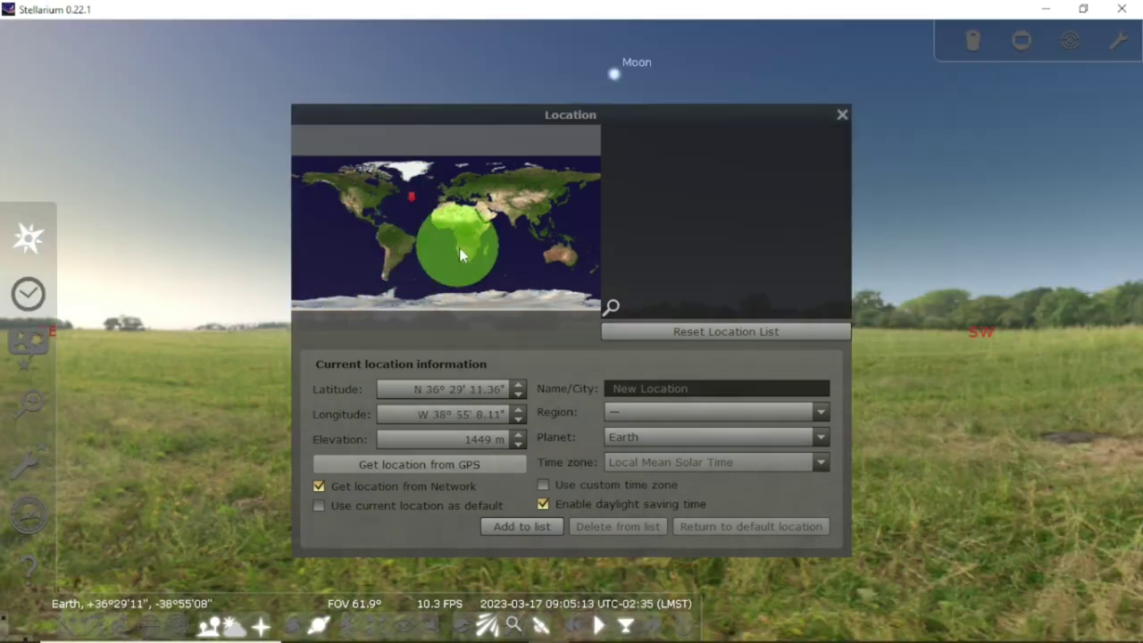
- Try Antarctic locations, including near S 70°, E 35° and S 80°, W 104°
{"action": "left_click", "coordinate": [464, 299]}
{"action": "left_click", "coordinate": [513, 299]}
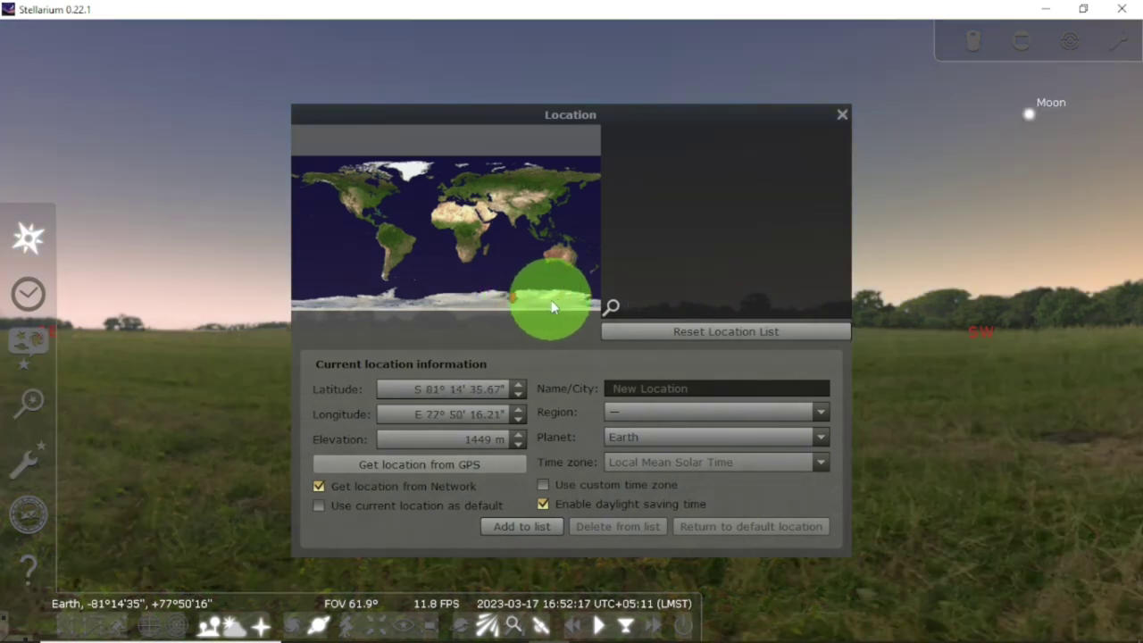
{"action": "left_click", "coordinate": [557, 300]}
{"action": "left_click", "coordinate": [476, 292]}
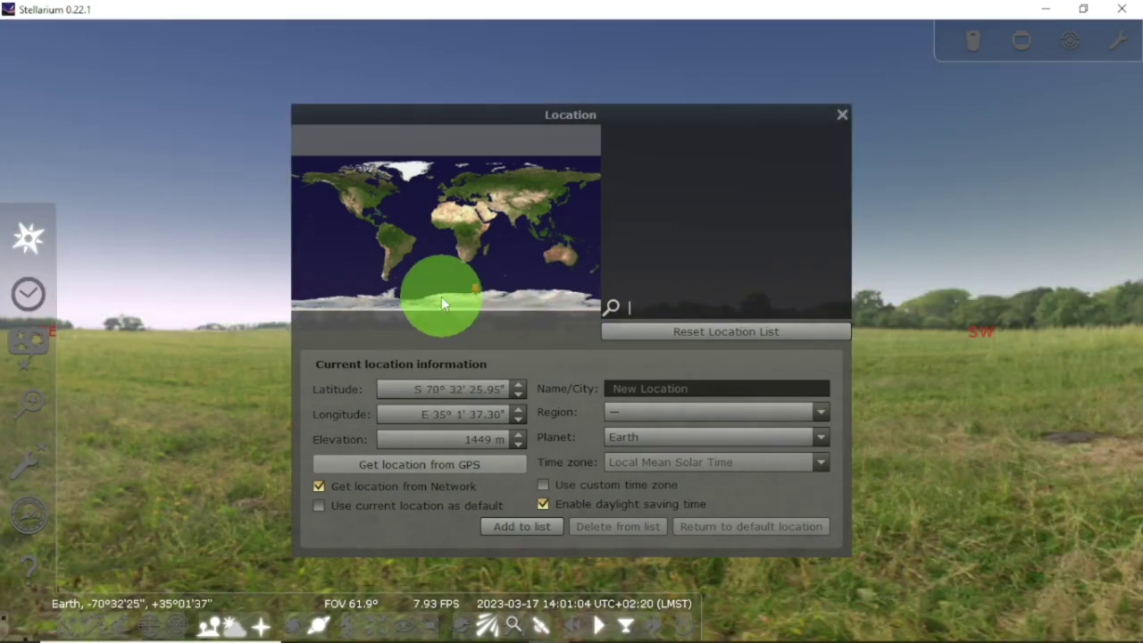
{"action": "left_click", "coordinate": [370, 297]}
{"action": "left_click", "coordinate": [357, 298]}
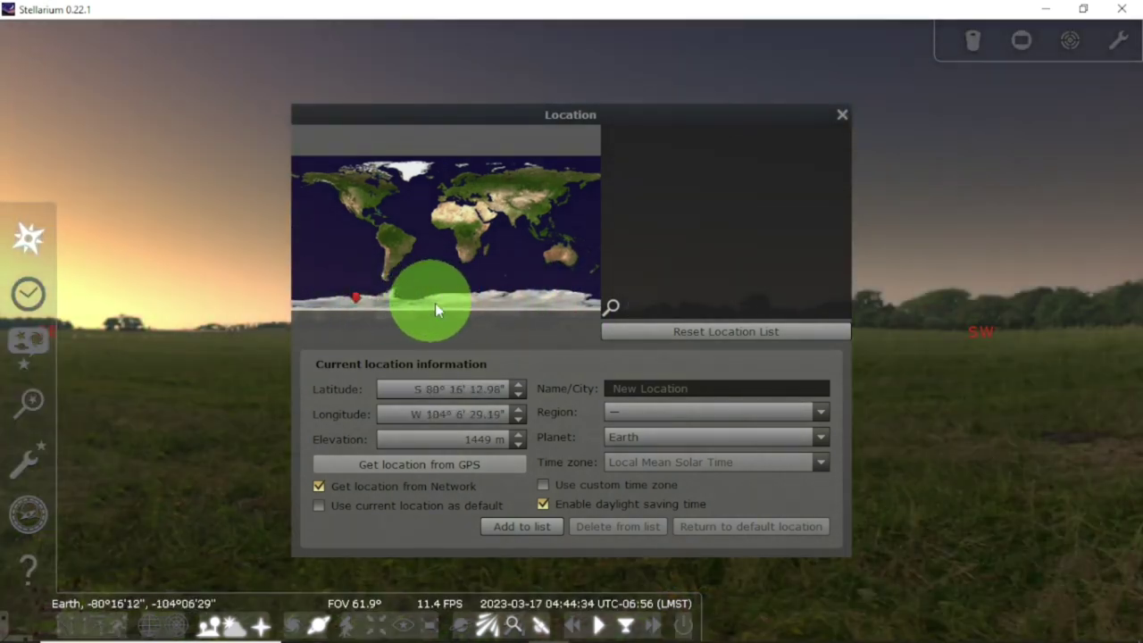
{"action": "left_click", "coordinate": [432, 298]}
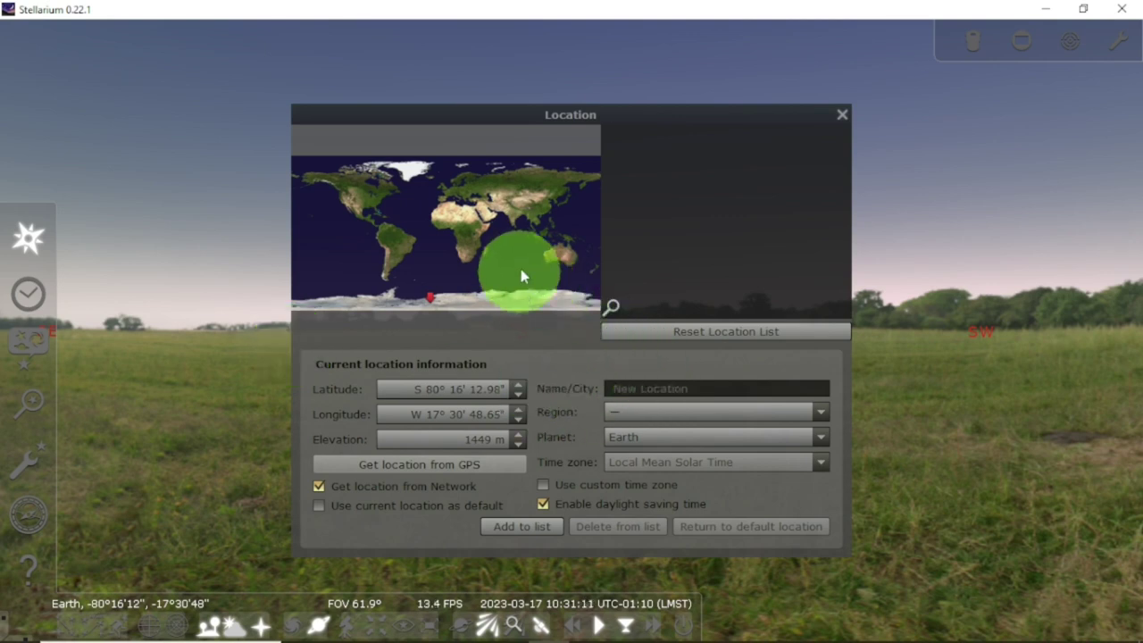
- Move from Réunion toward Western Africa, ending in Nigeria at N 10°12', E 7°47'
{"action": "left_click", "coordinate": [491, 248]}
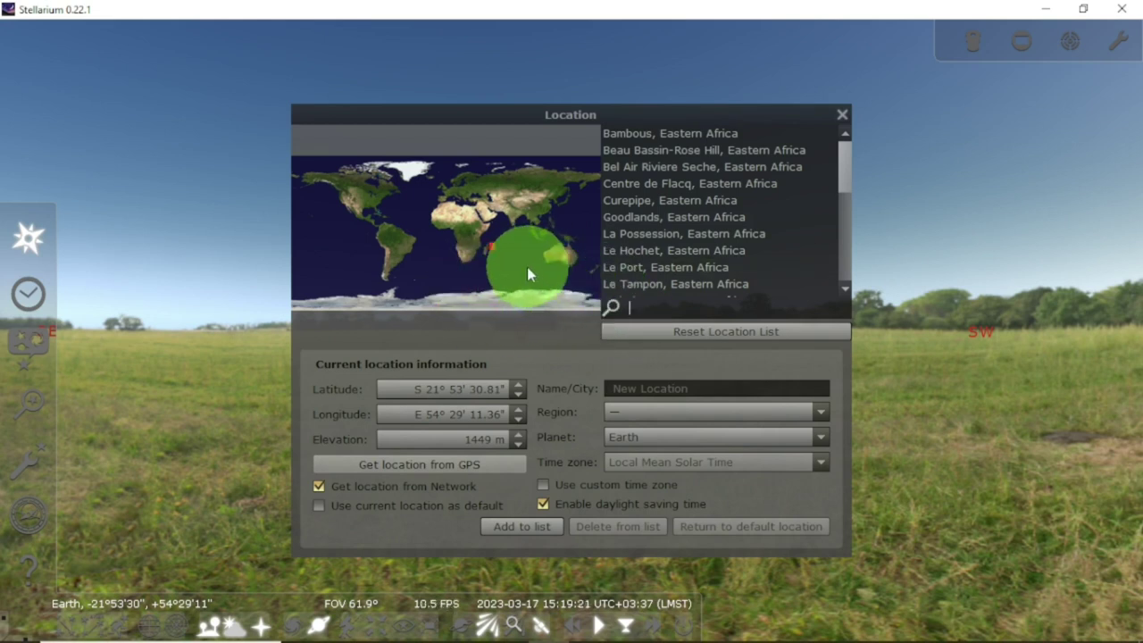
{"action": "left_click", "coordinate": [523, 259]}
{"action": "left_click", "coordinate": [576, 223]}
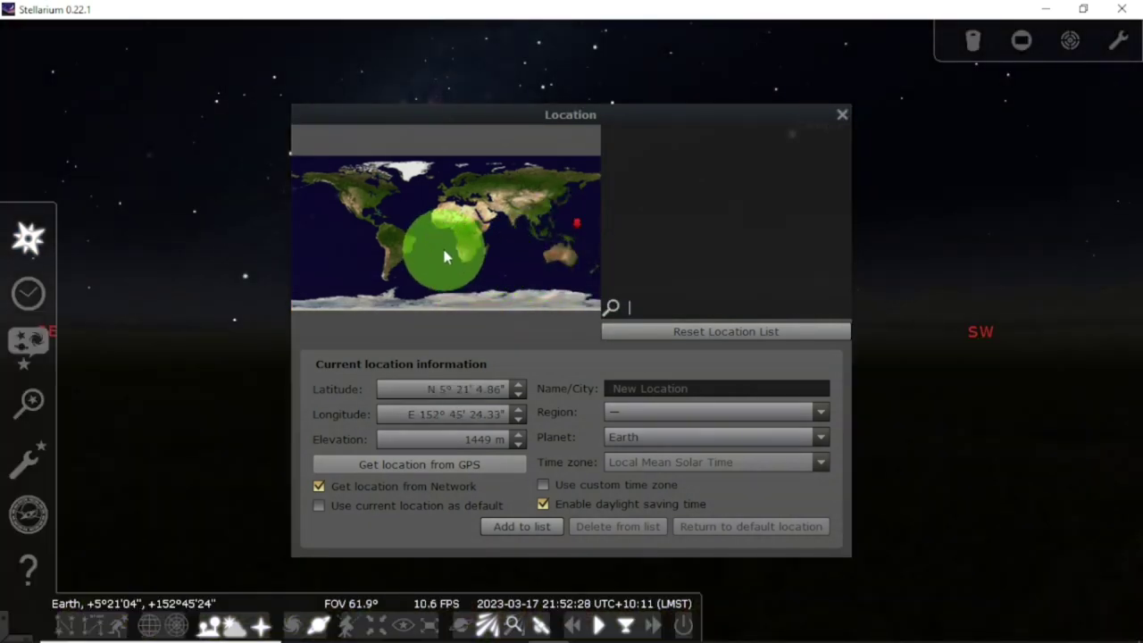
{"action": "left_click", "coordinate": [423, 268]}
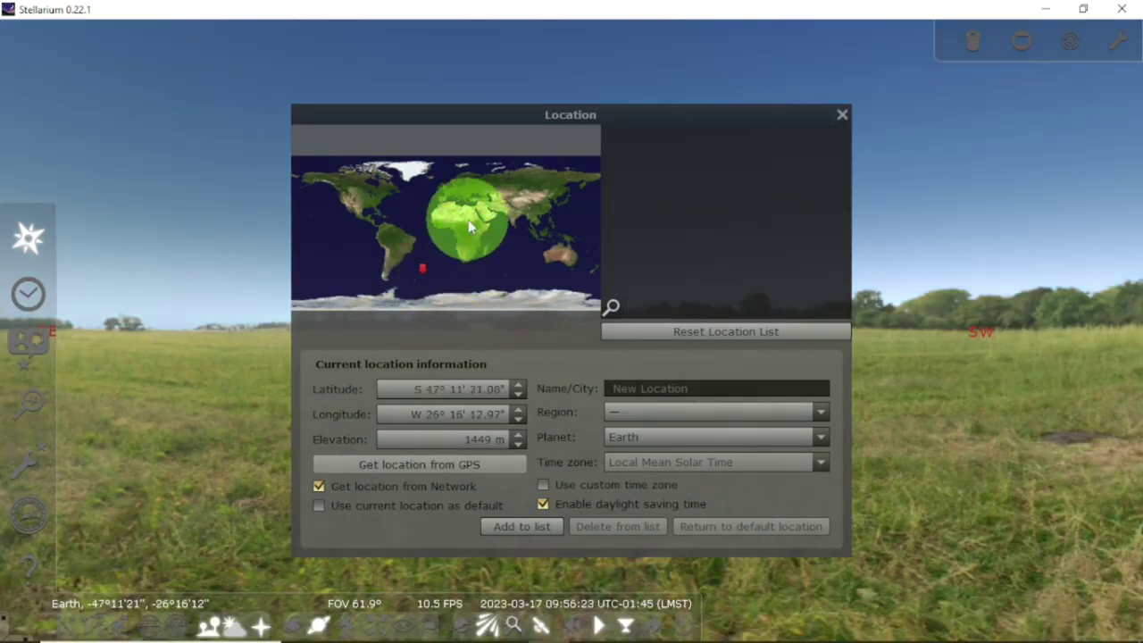
{"action": "left_click", "coordinate": [466, 222]}
{"action": "left_click", "coordinate": [453, 223]}
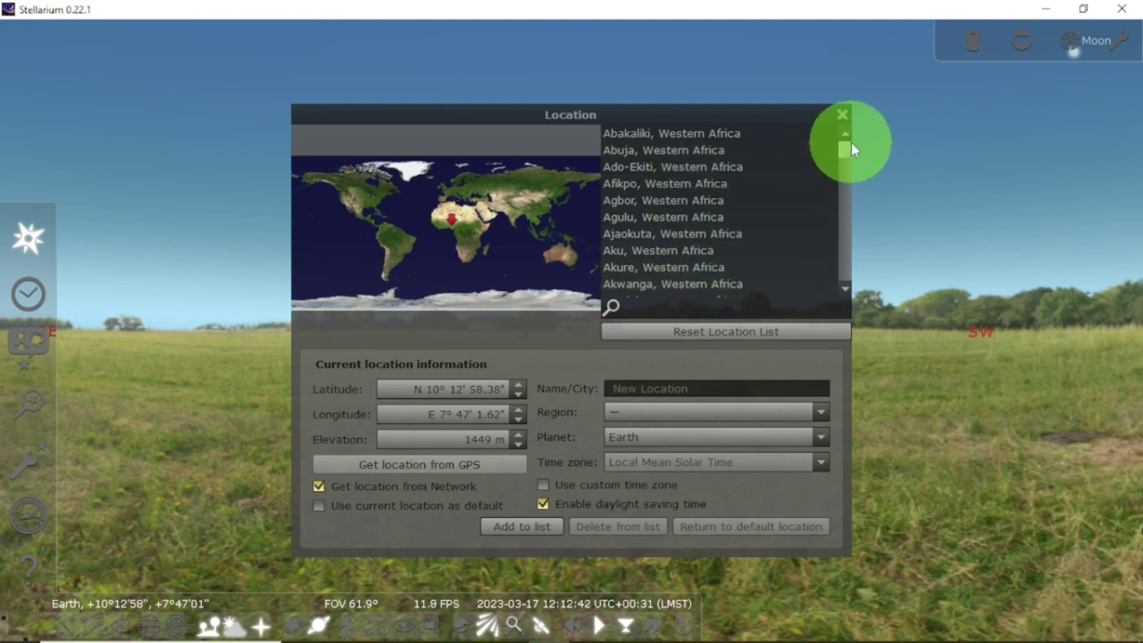
- Scroll the town list and choose Western Africa as the location's region
{"action": "left_click_drag", "start_coordinate": [850, 142], "coordinate": [867, 265]}
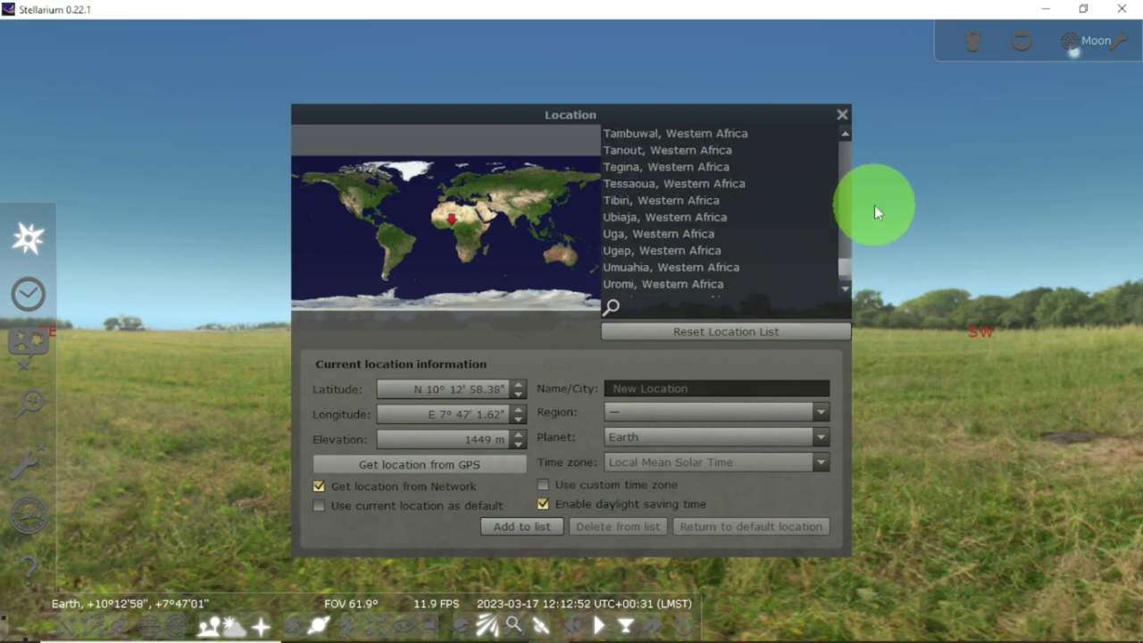
{"action": "left_click", "coordinate": [749, 311]}
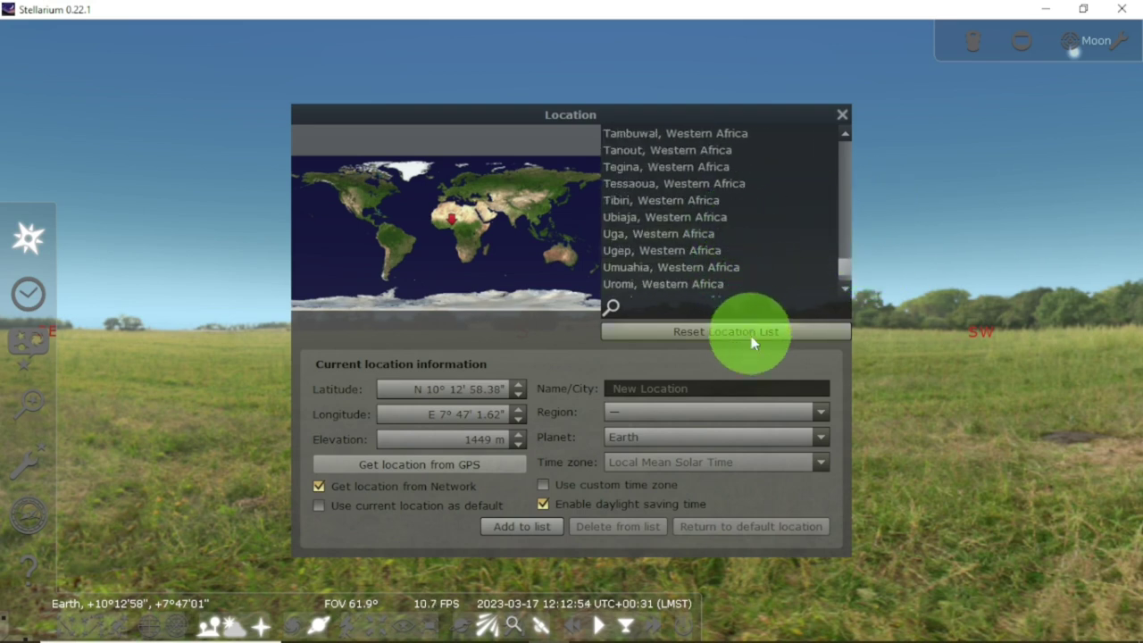
{"action": "left_click", "coordinate": [819, 412]}
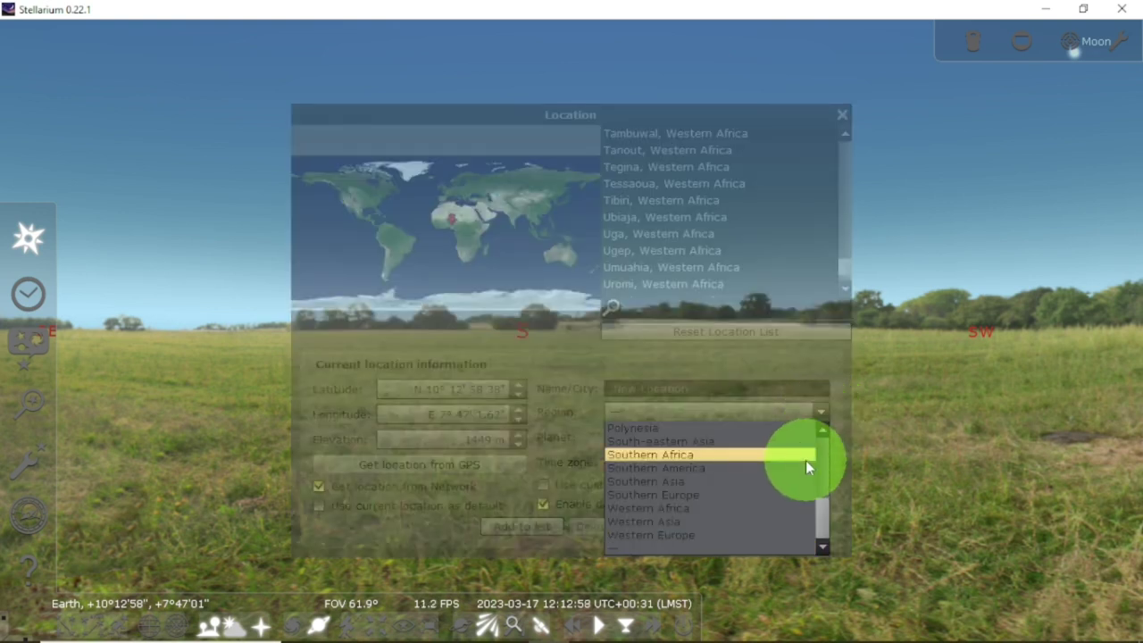
{"action": "left_click", "coordinate": [761, 511]}
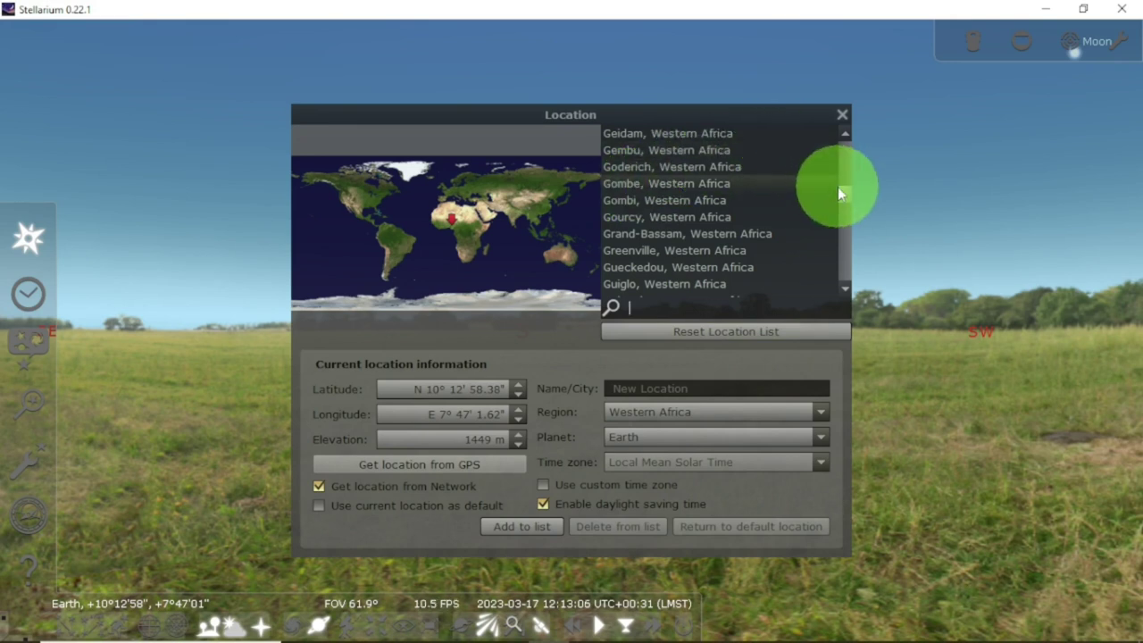
{"action": "left_click_drag", "start_coordinate": [846, 191], "coordinate": [852, 247]}
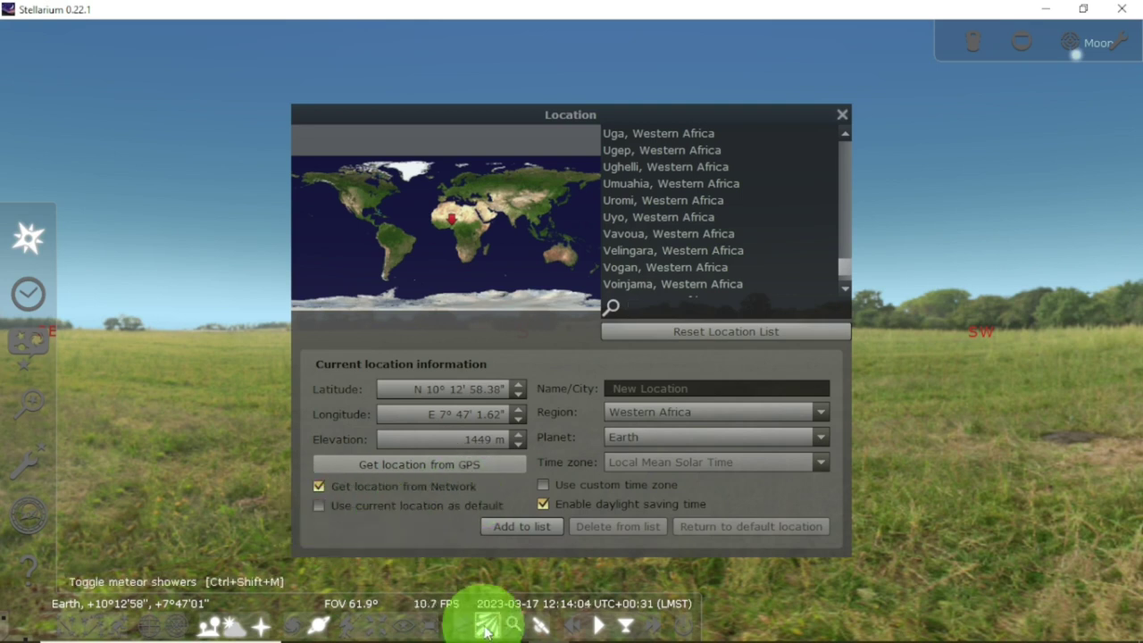
- Check the network status, then place the observer near Yakutsk at N 64°42', E 121°37'
{"action": "mouse_move", "coordinate": [510, 624]}
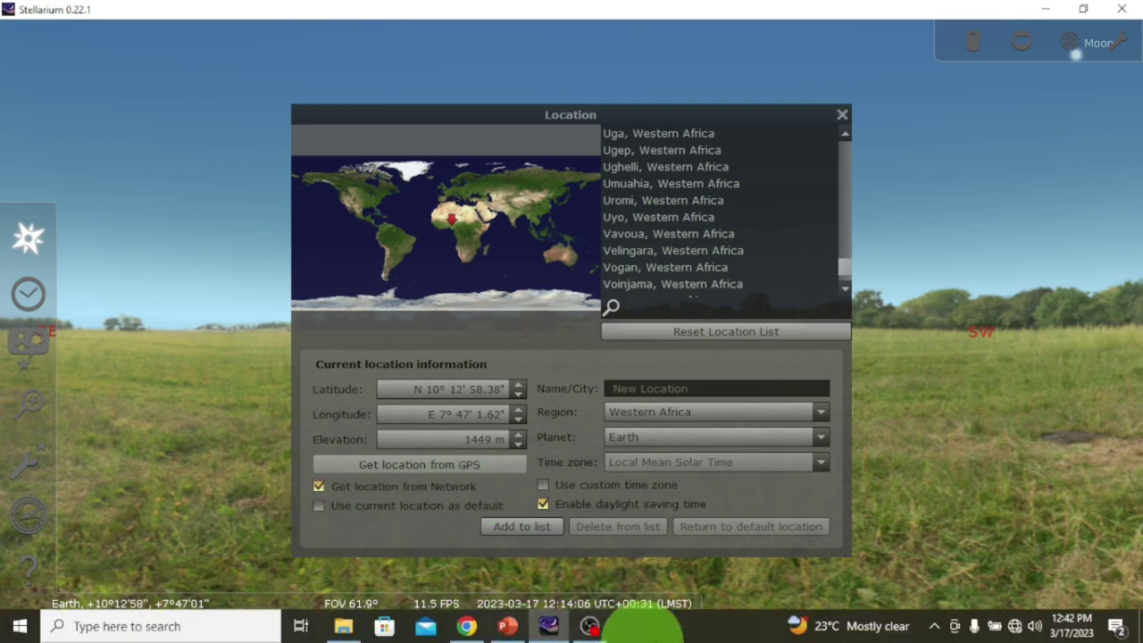
{"action": "left_click", "coordinate": [1015, 627]}
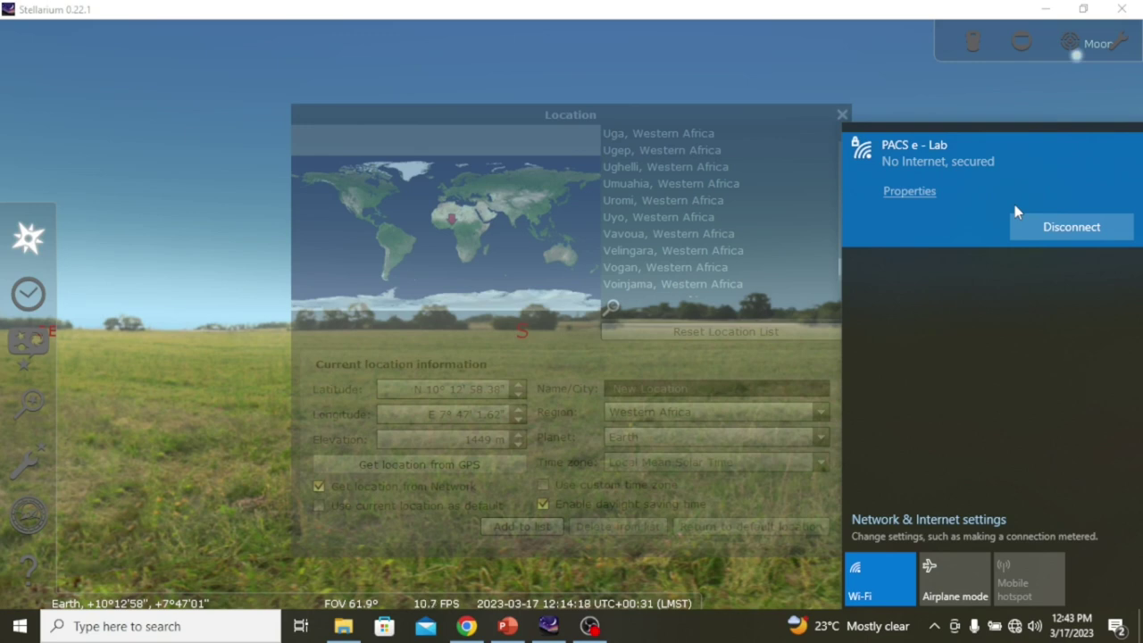
{"action": "left_click", "coordinate": [553, 152]}
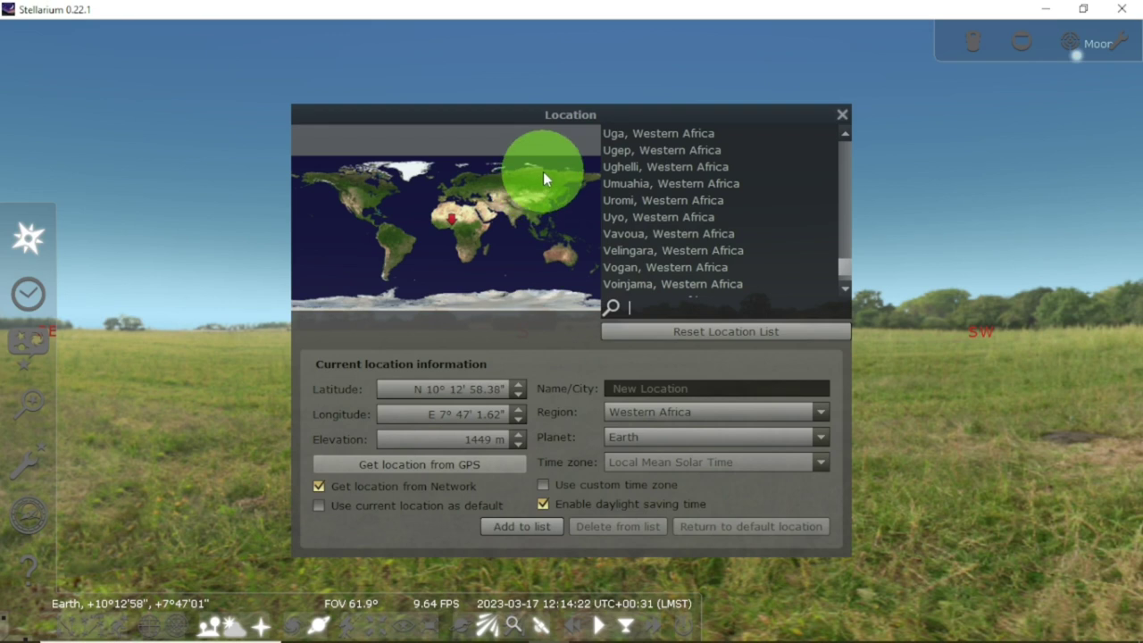
{"action": "left_click", "coordinate": [550, 174]}
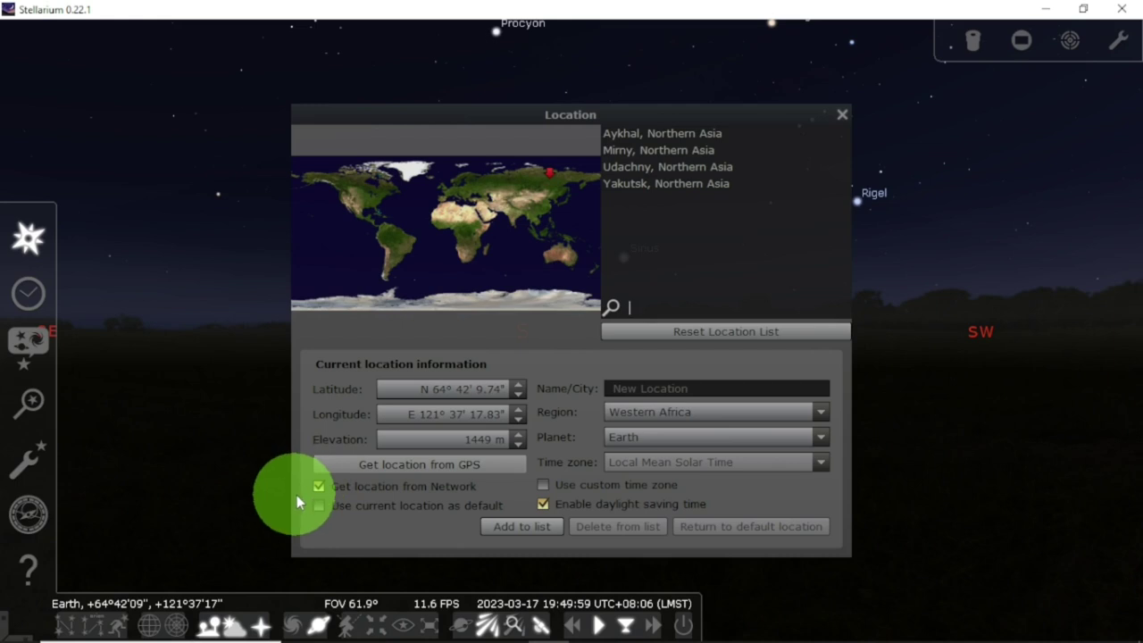
{"action": "mouse_move", "coordinate": [790, 629]}
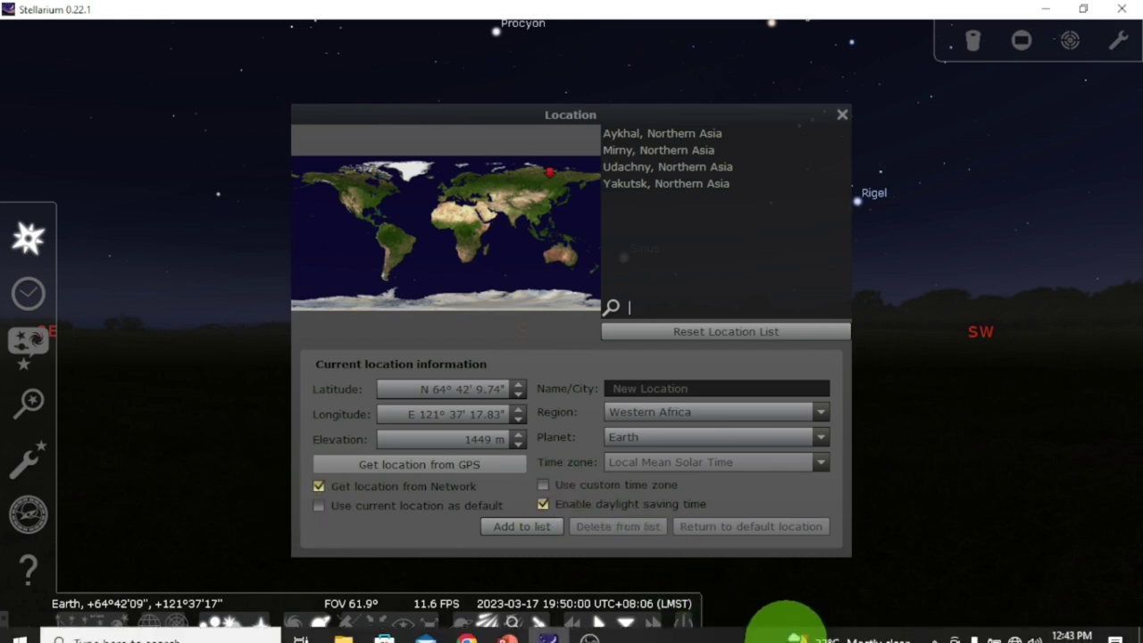
{"action": "left_click", "coordinate": [1015, 626]}
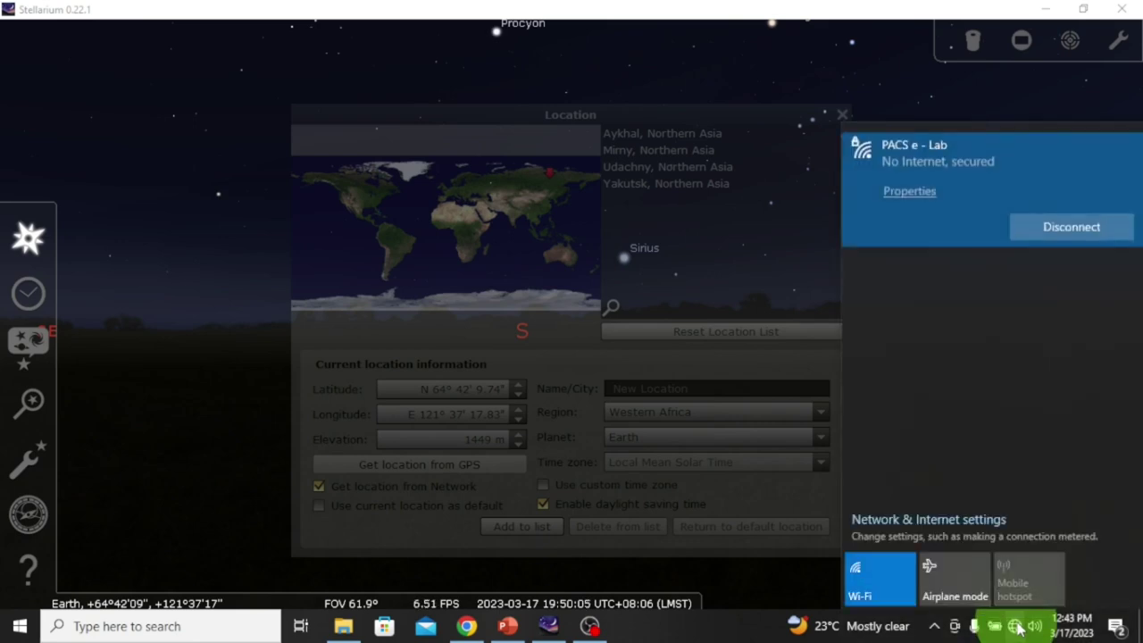
{"action": "left_click", "coordinate": [535, 140]}
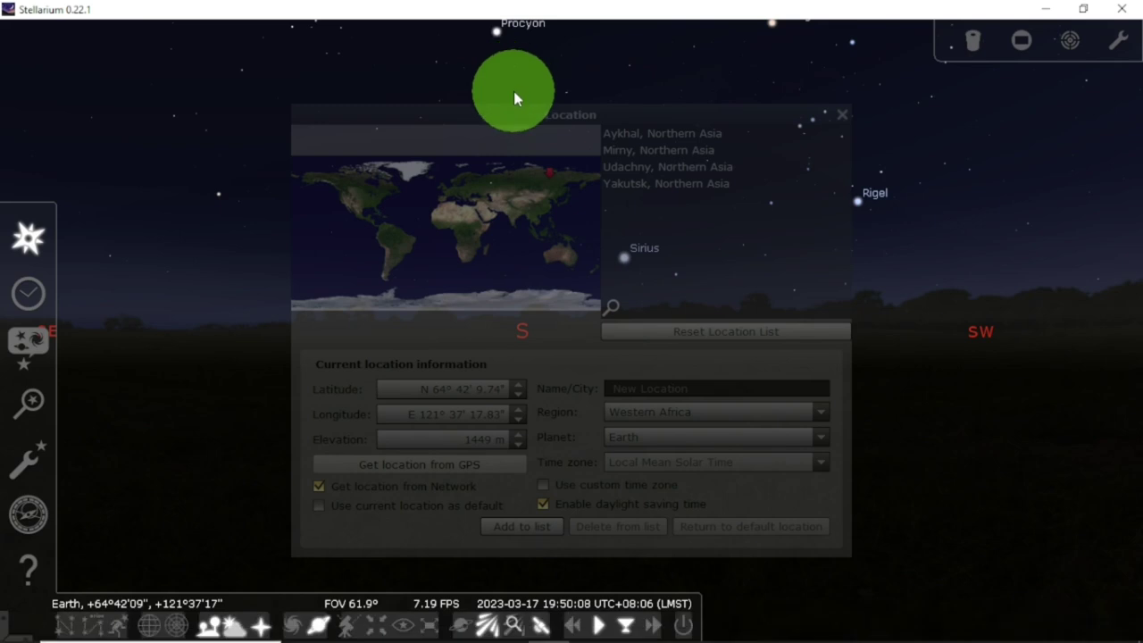
{"action": "left_click", "coordinate": [513, 92]}
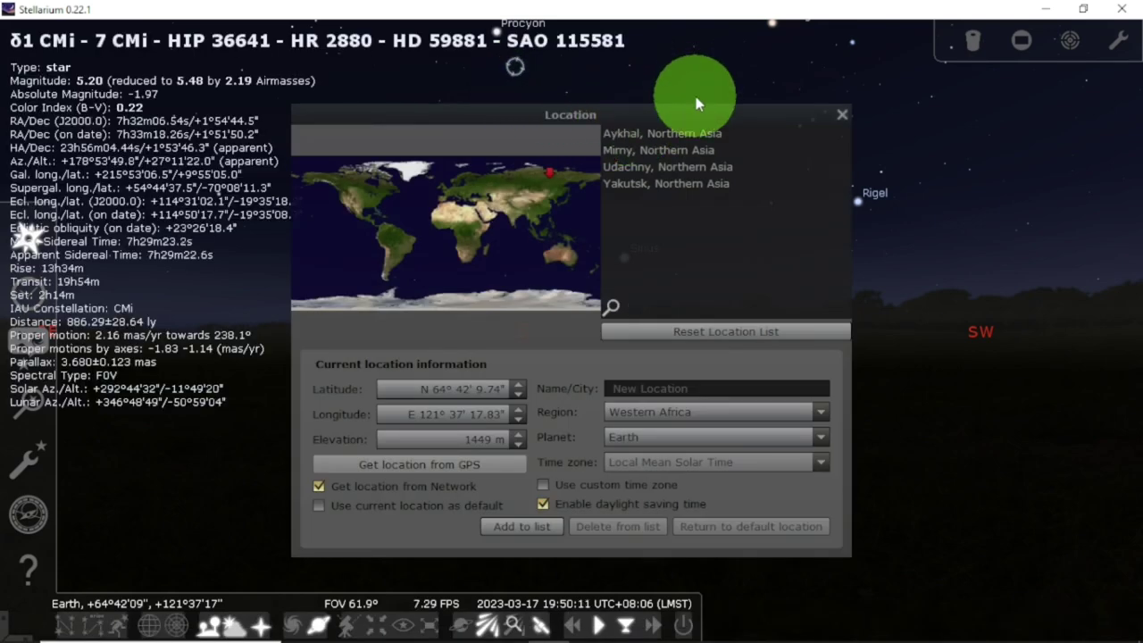
{"action": "left_click", "coordinate": [638, 78]}
{"action": "left_click", "coordinate": [642, 128]}
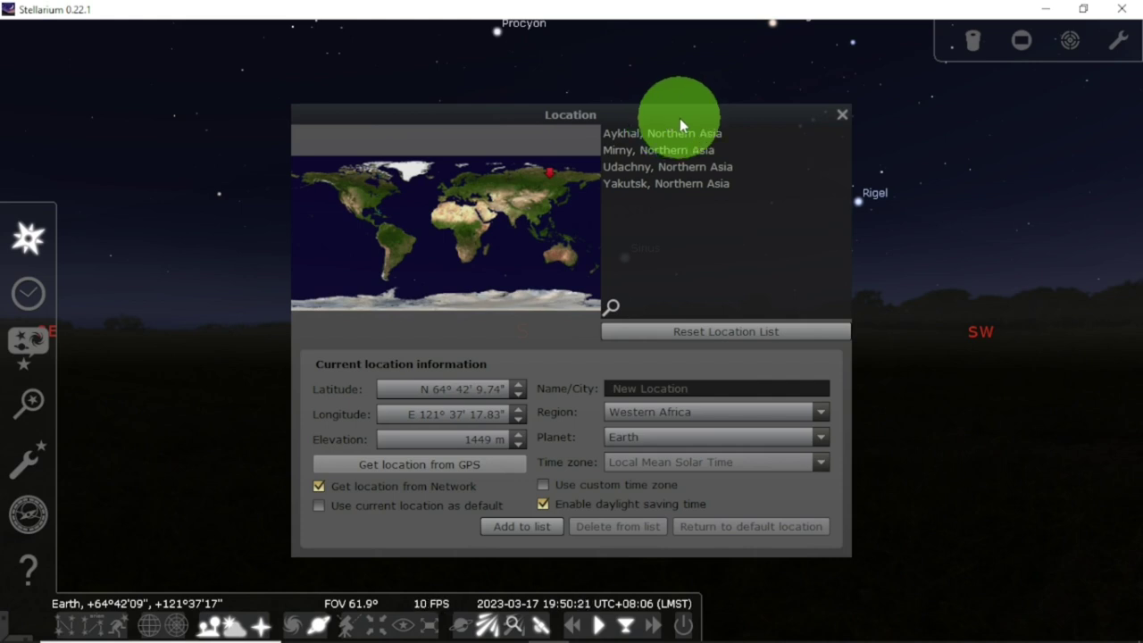
{"action": "mouse_move", "coordinate": [826, 625]}
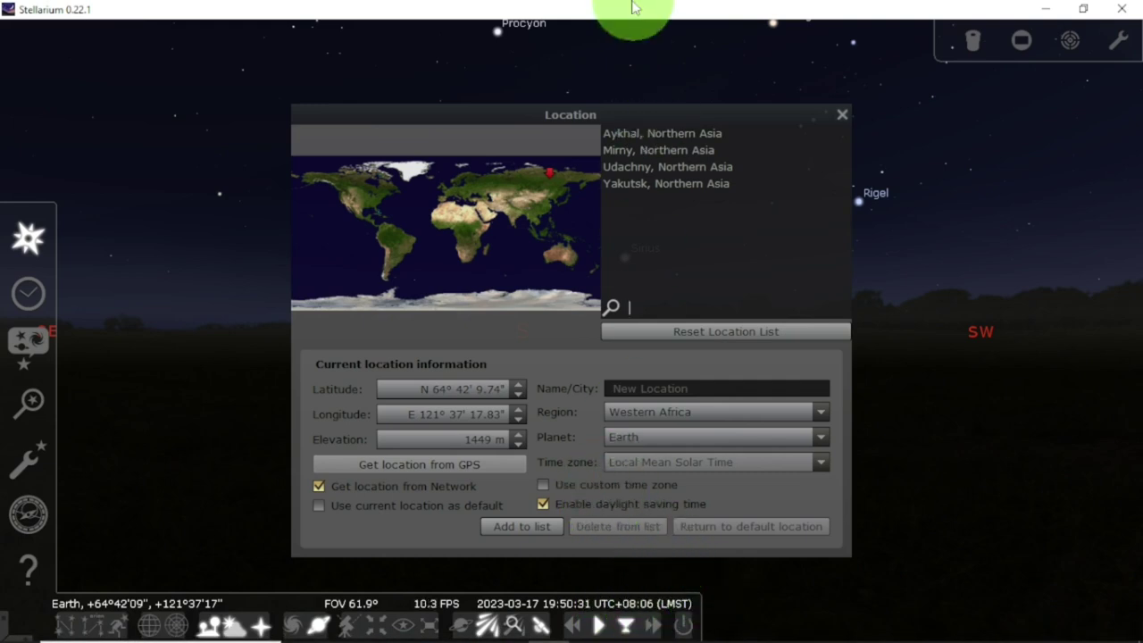
- Refresh 'Get location from Network' to get N 10°, E 8°, named '10, 8', Africa/Lagos
{"action": "left_click", "coordinate": [318, 486]}
{"action": "left_click", "coordinate": [319, 485]}
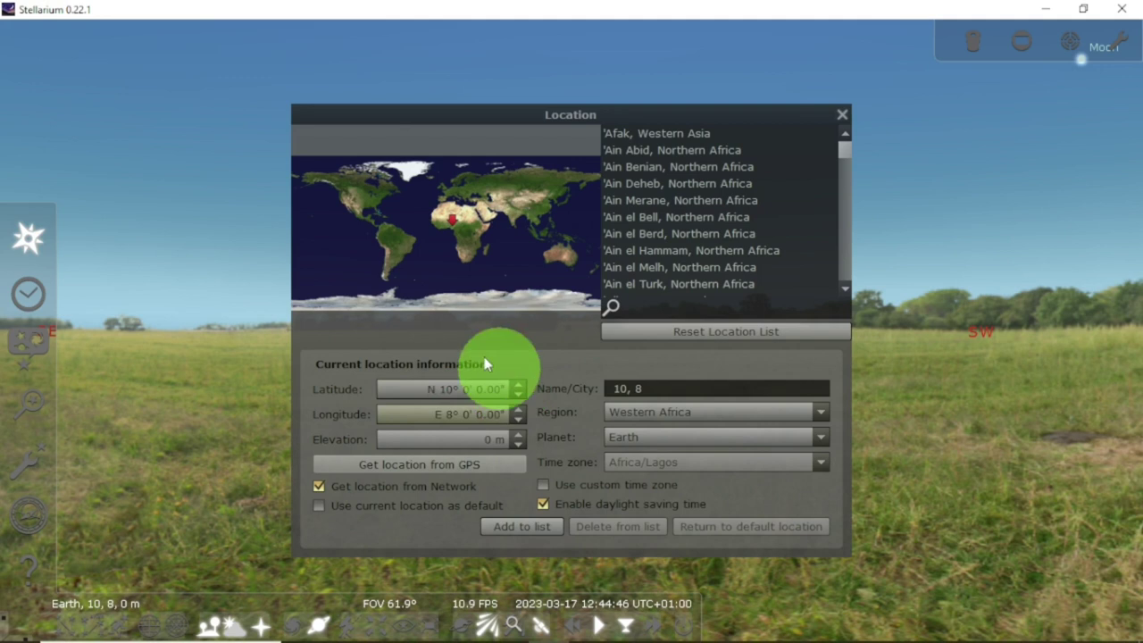
- Replace the location name '10, 8' with 'Igbogidi'
{"action": "double_click", "coordinate": [671, 388]}
{"action": "key", "text": "BackSpace"}
{"action": "key", "text": "BackSpace"}
{"action": "key", "text": "BackSpace"}
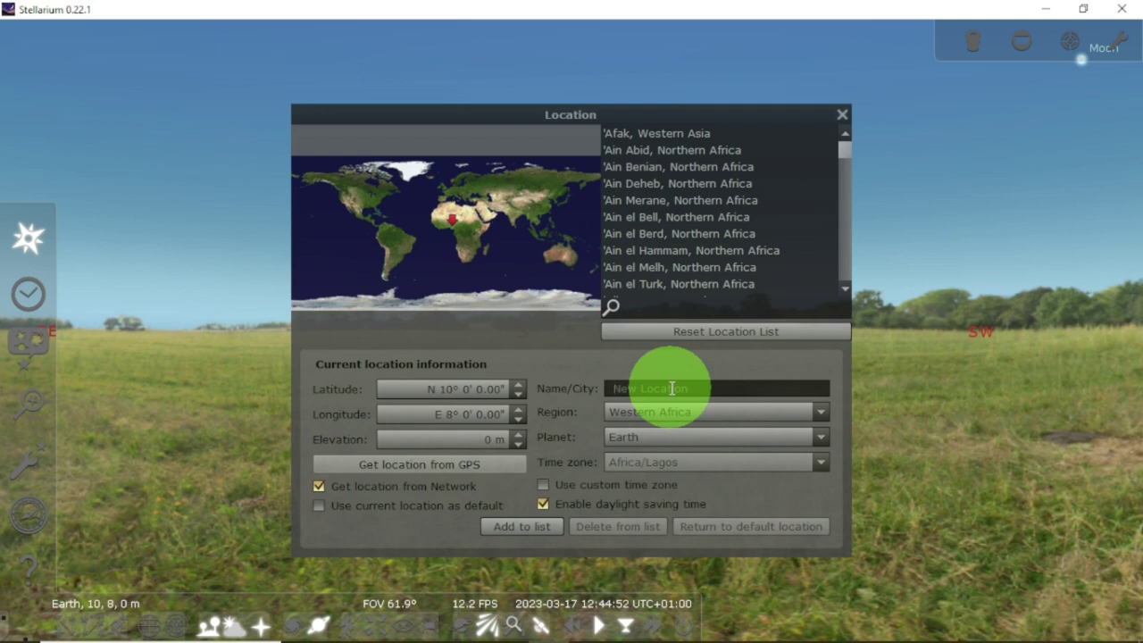
{"action": "type", "text": "I"}
{"action": "type", "text": "gbogidi"}
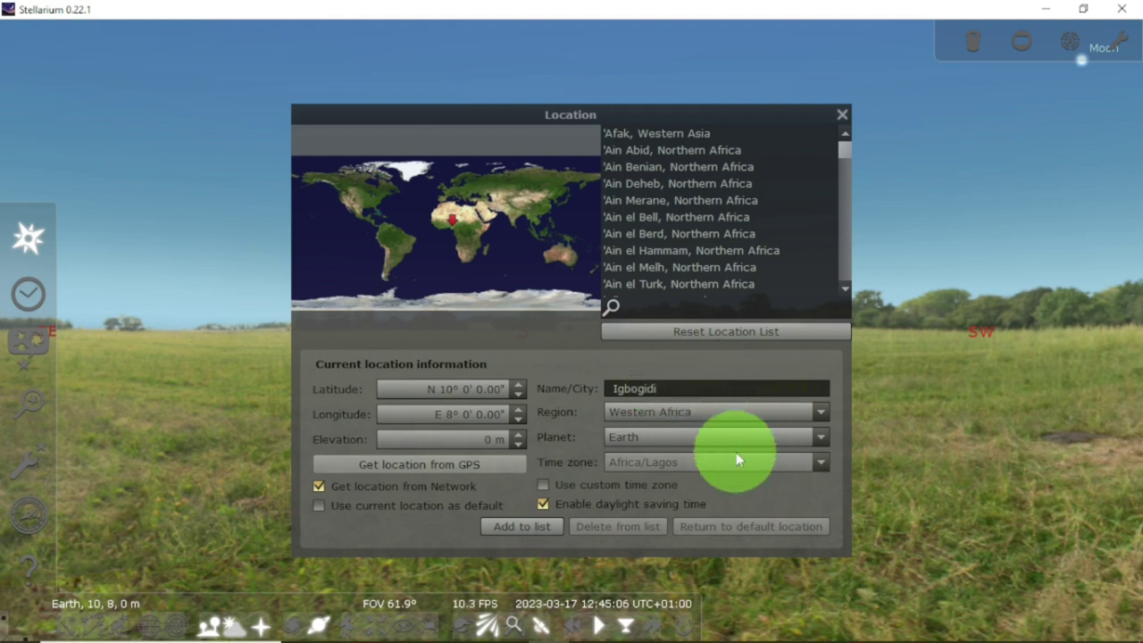
- Add 'Igbogidi, Western Africa' to the location list and set it as the default location
{"action": "left_click", "coordinate": [530, 527]}
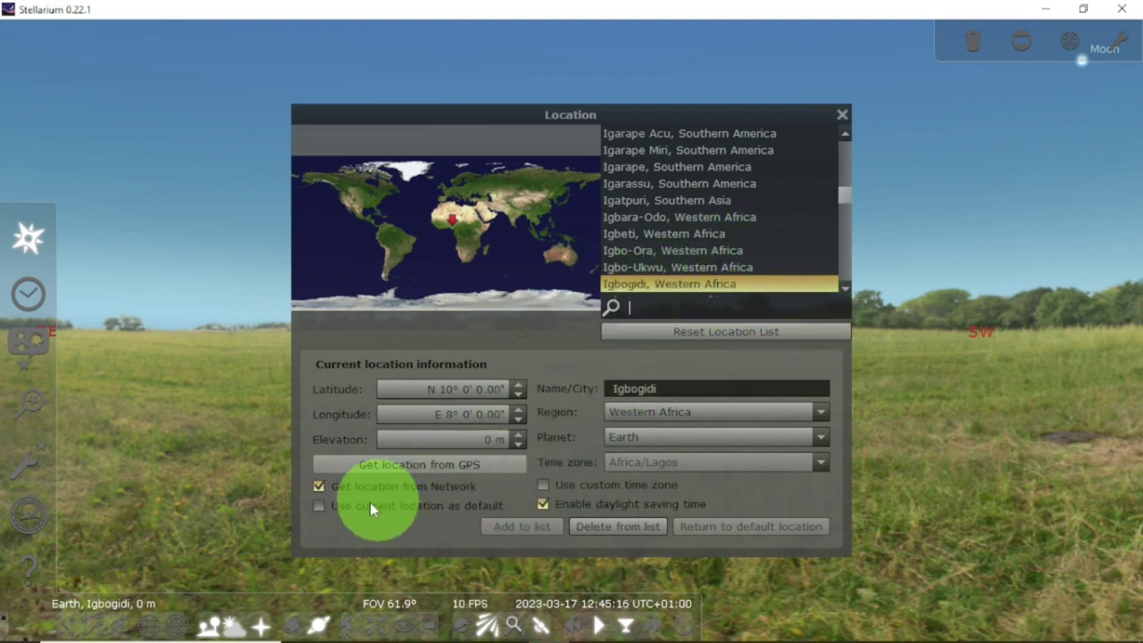
{"action": "left_click", "coordinate": [319, 503]}
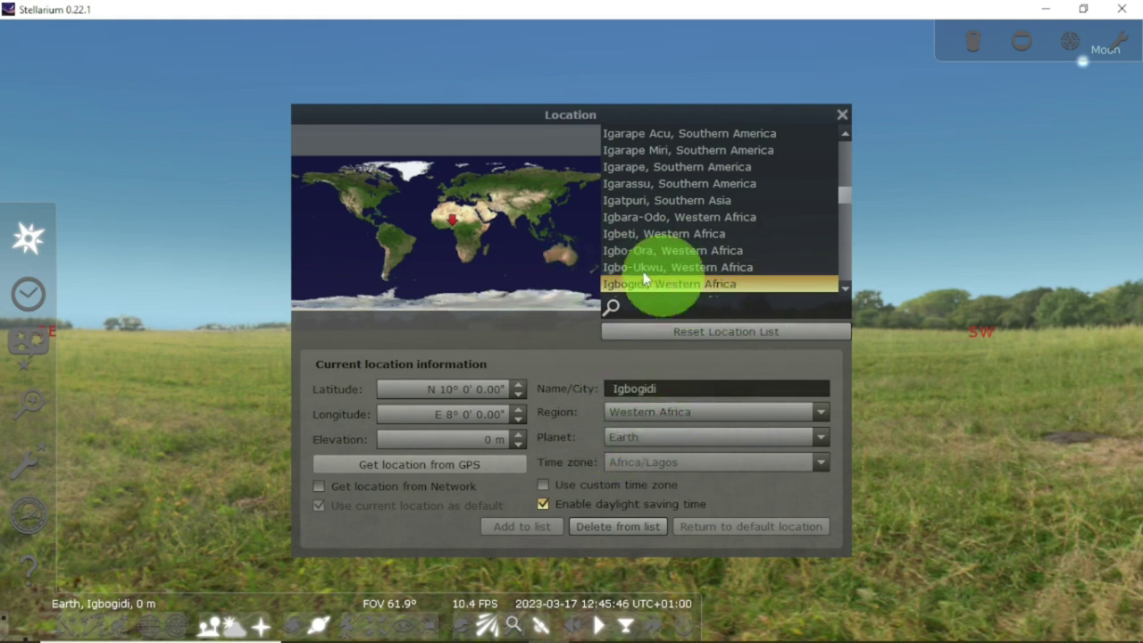
- Close the Location window to return to the daytime sky view over Igbogidi
{"action": "left_click", "coordinate": [843, 115]}
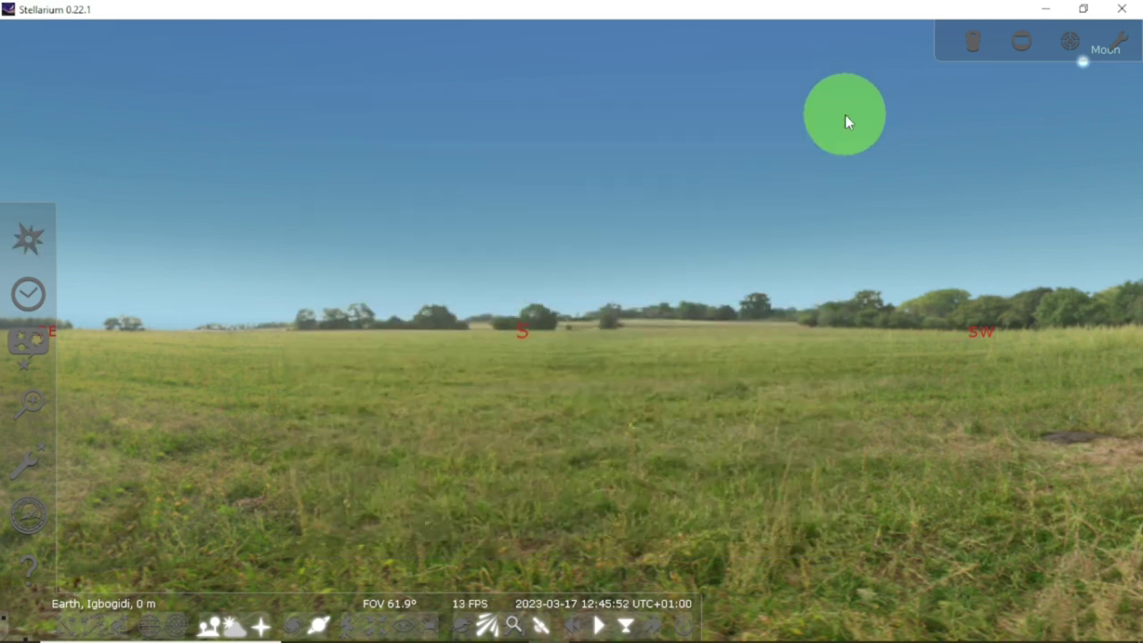